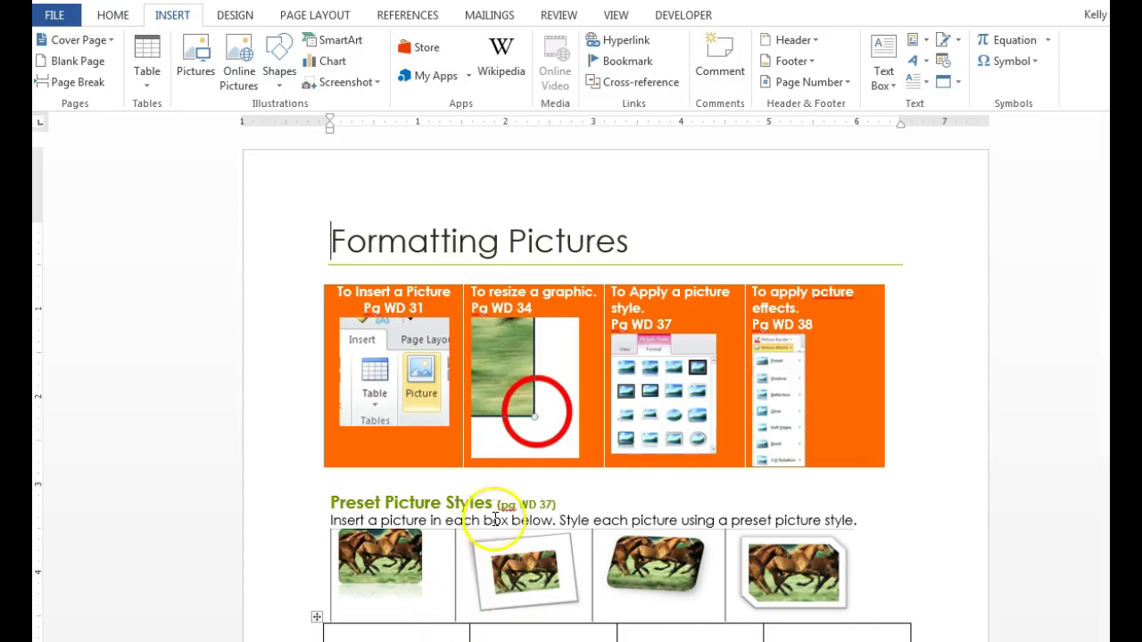
Step: Scroll down to the empty Preset Picture Styles table and place the cursor in its first box
left_click(533, 552)
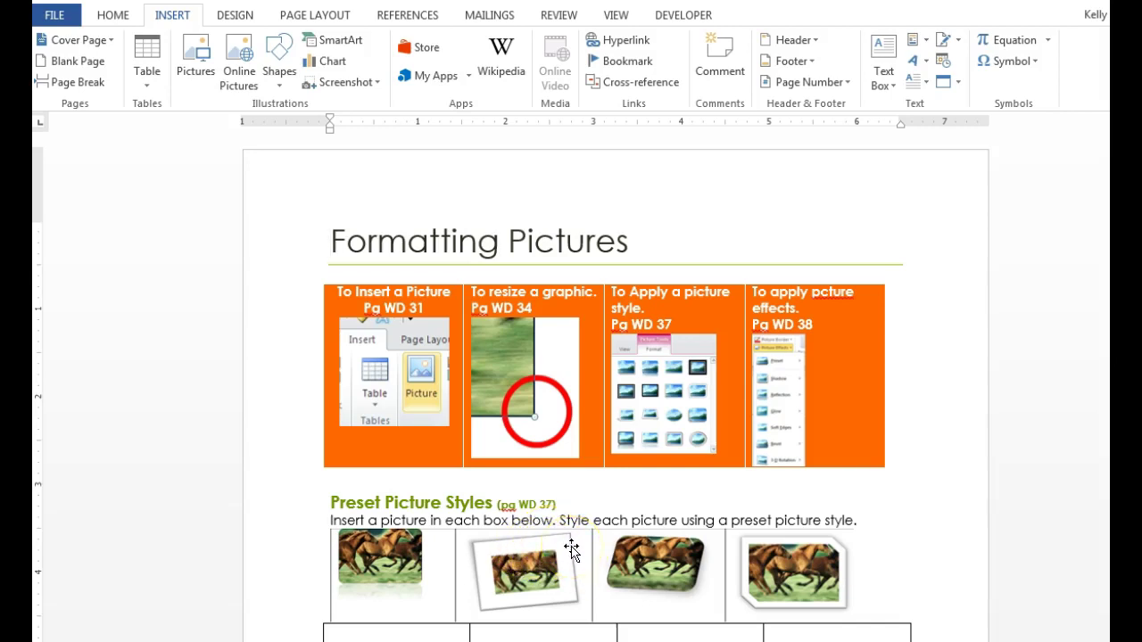
scroll(382, 561, "down", 5)
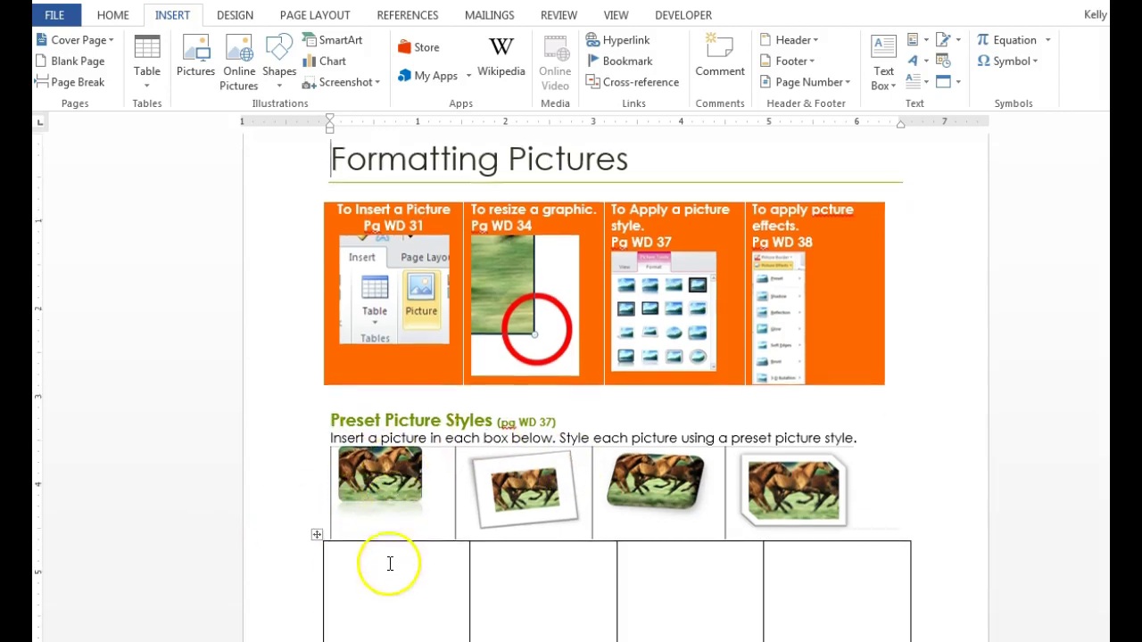
left_click(371, 473)
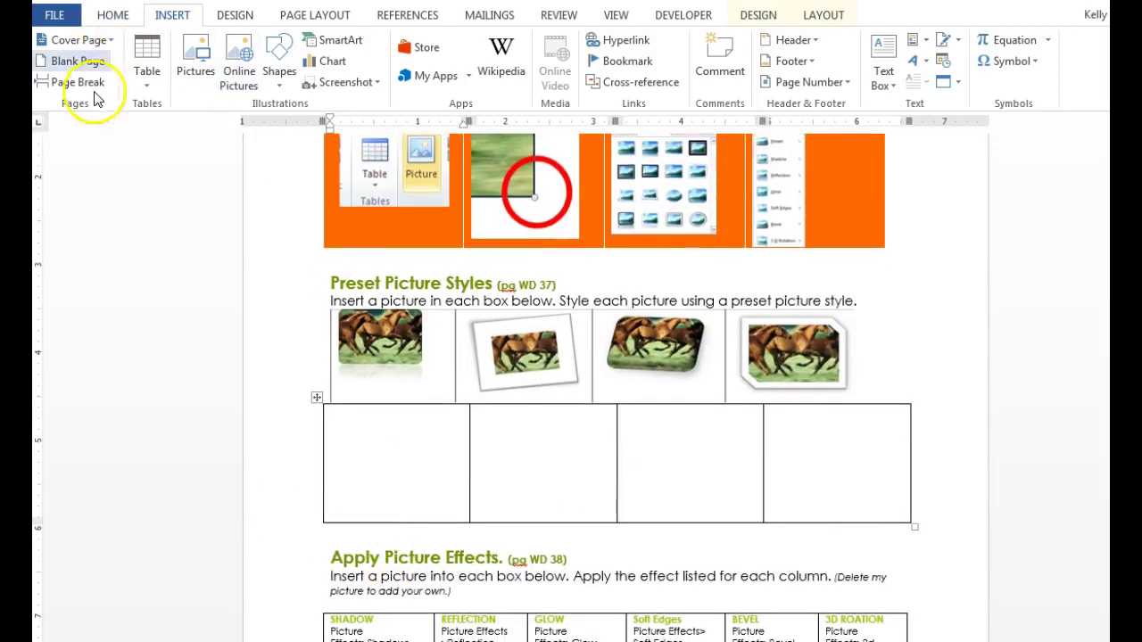
Step: Insert the 'drawing' giraffe image into the first box and resize it to 1.14" by 1.51"
left_click(190, 52)
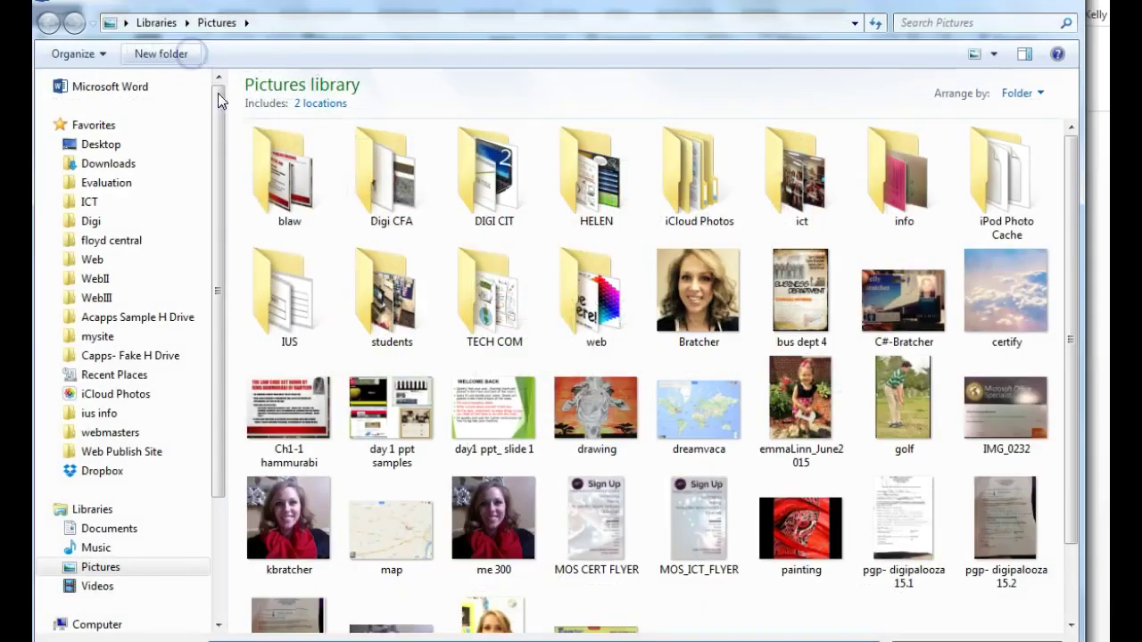
left_click(612, 410)
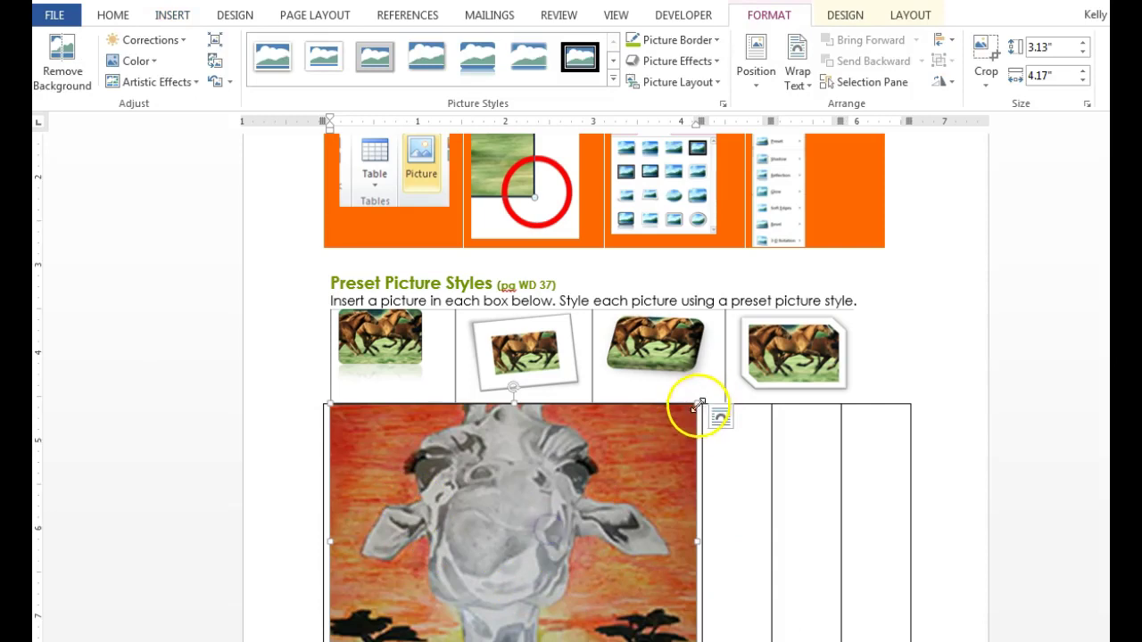
left_click_drag(699, 401, 546, 451)
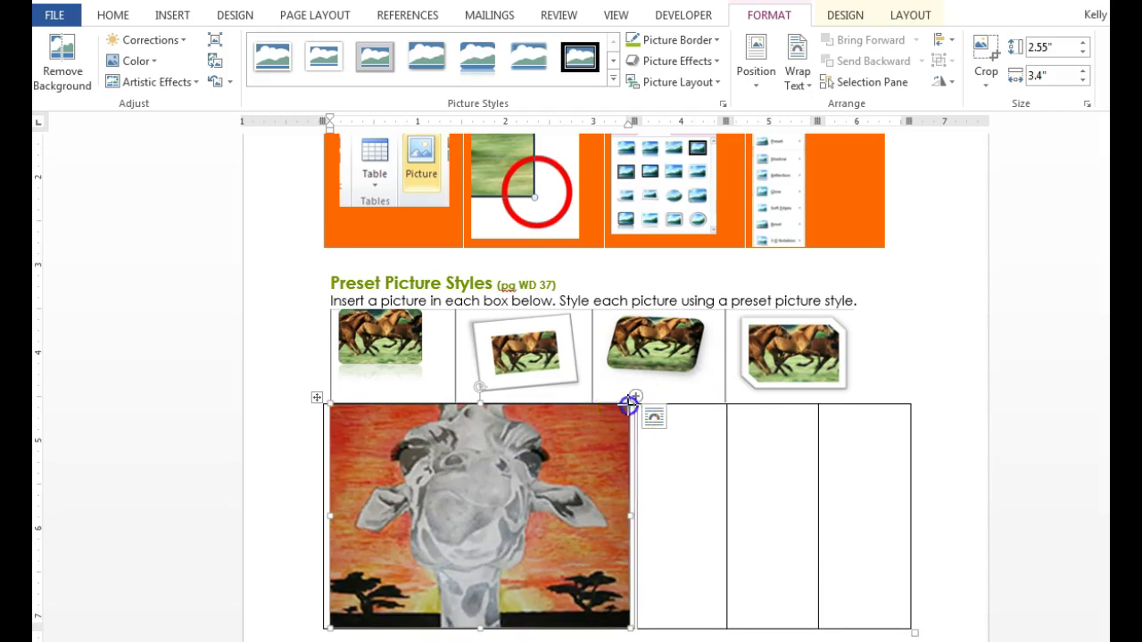
left_click_drag(630, 403, 449, 457)
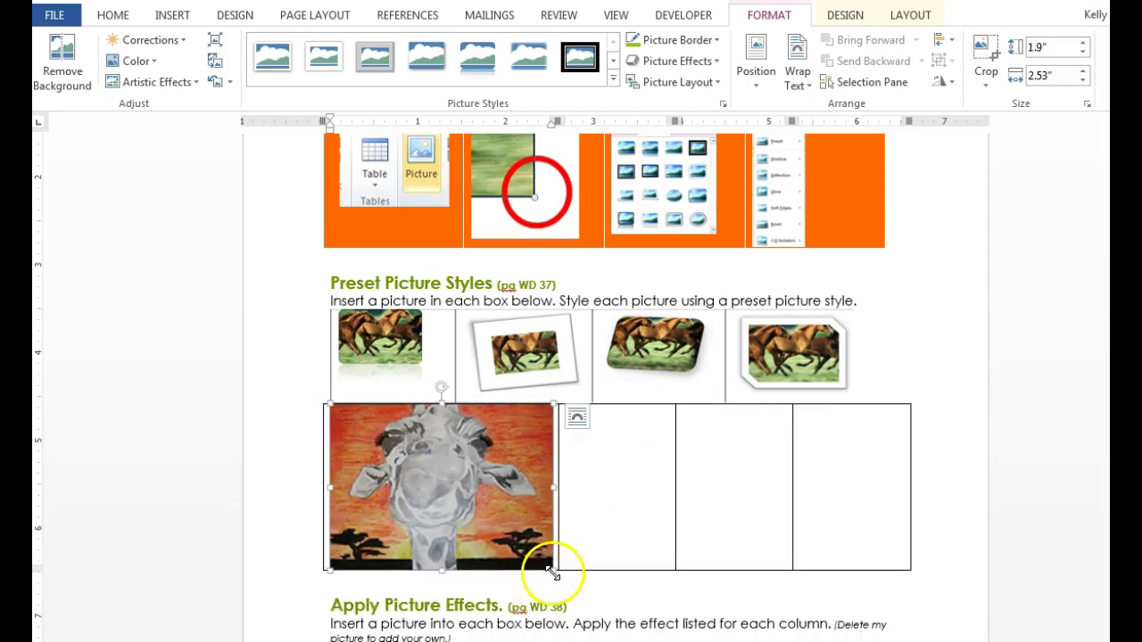
left_click_drag(553, 574, 462, 499)
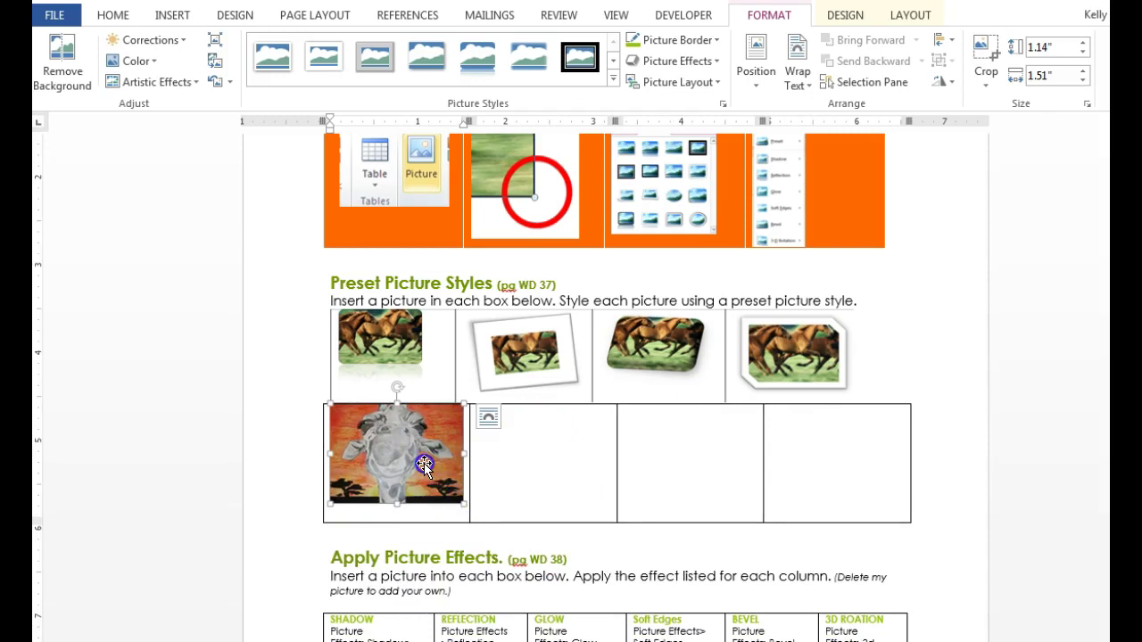
left_click(1070, 48)
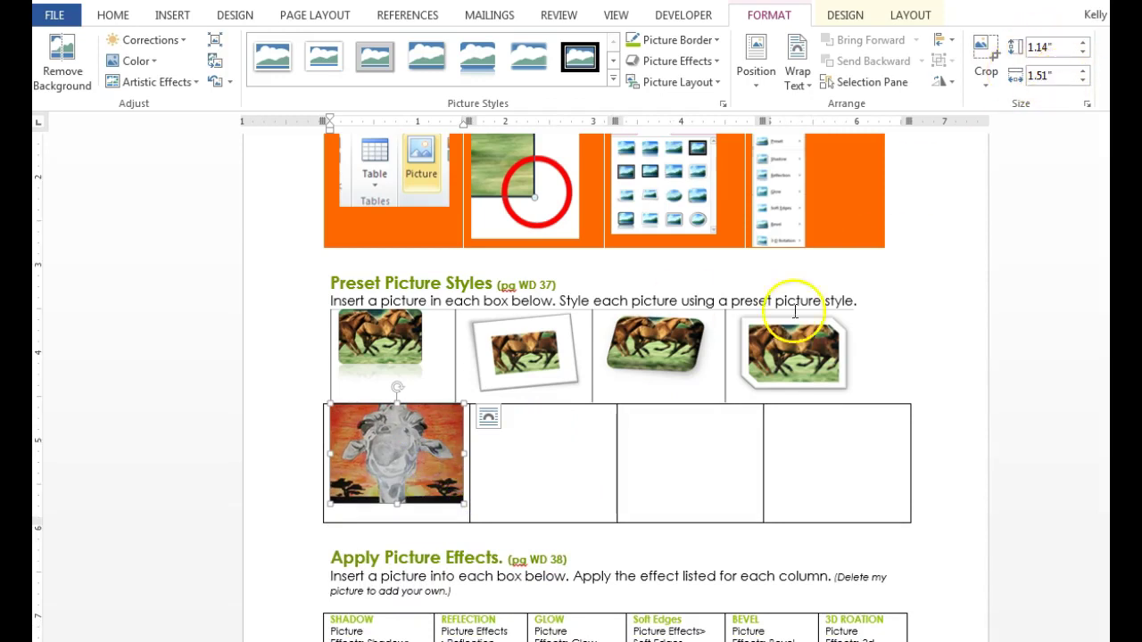
Step: Copy the giraffe and paste it as a picture into the second, third and fourth boxes
right_click(346, 439)
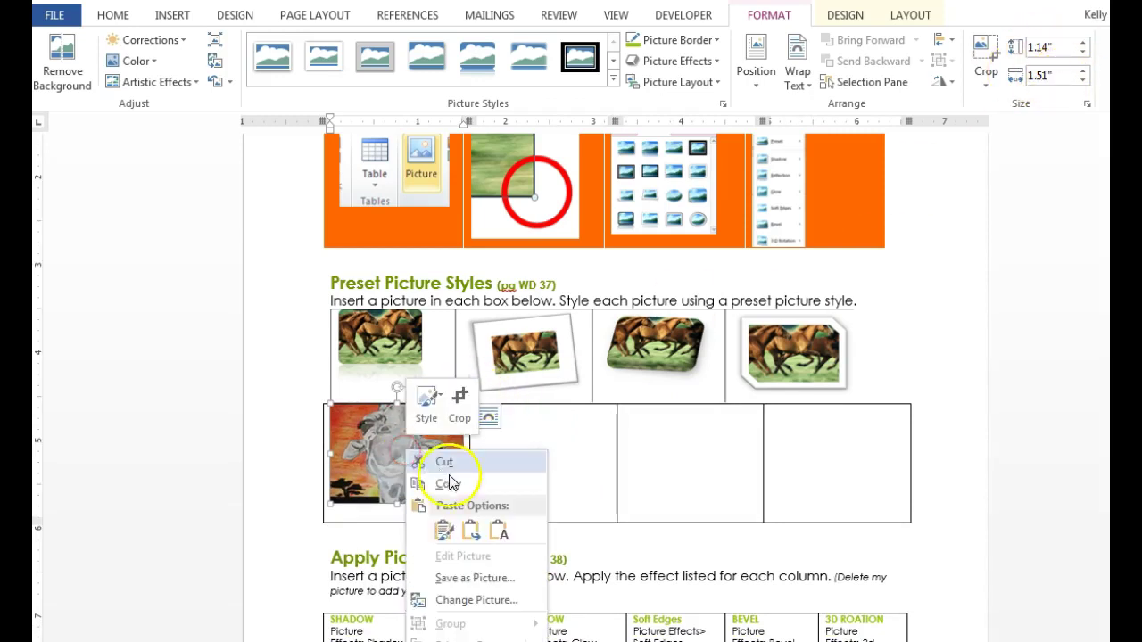
left_click(504, 446)
right_click(504, 444)
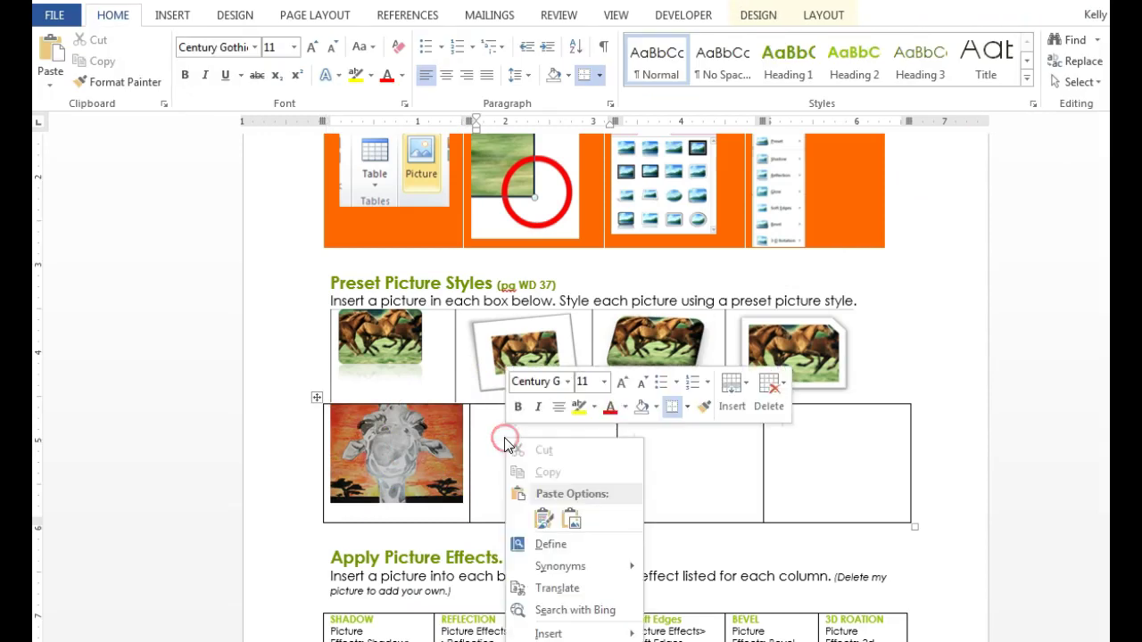
left_click(574, 522)
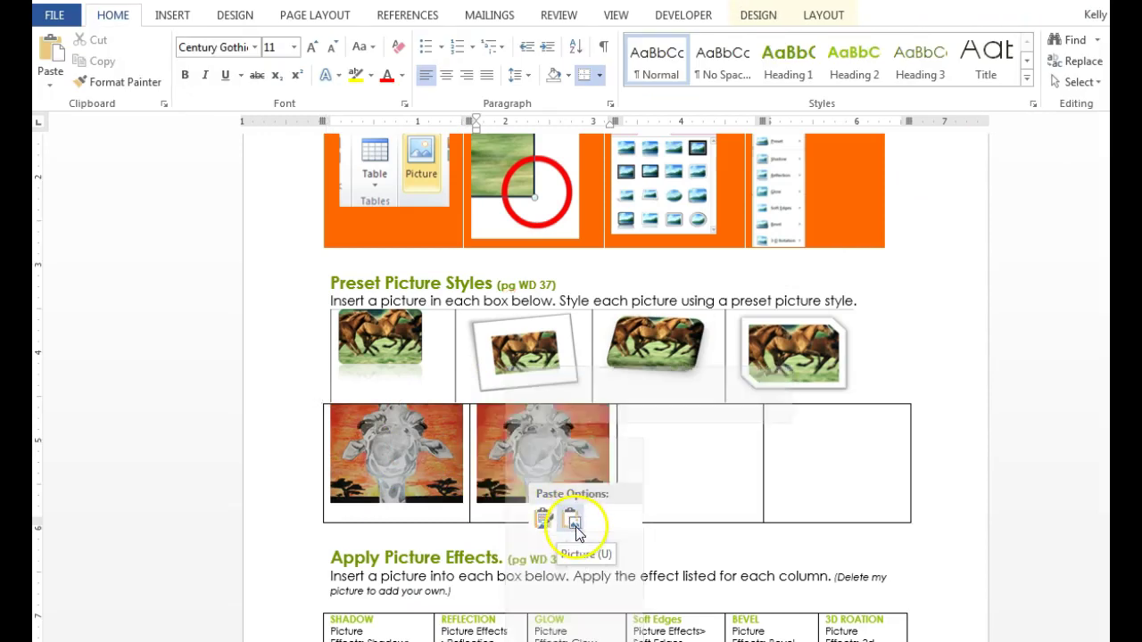
left_click(663, 446)
right_click(663, 446)
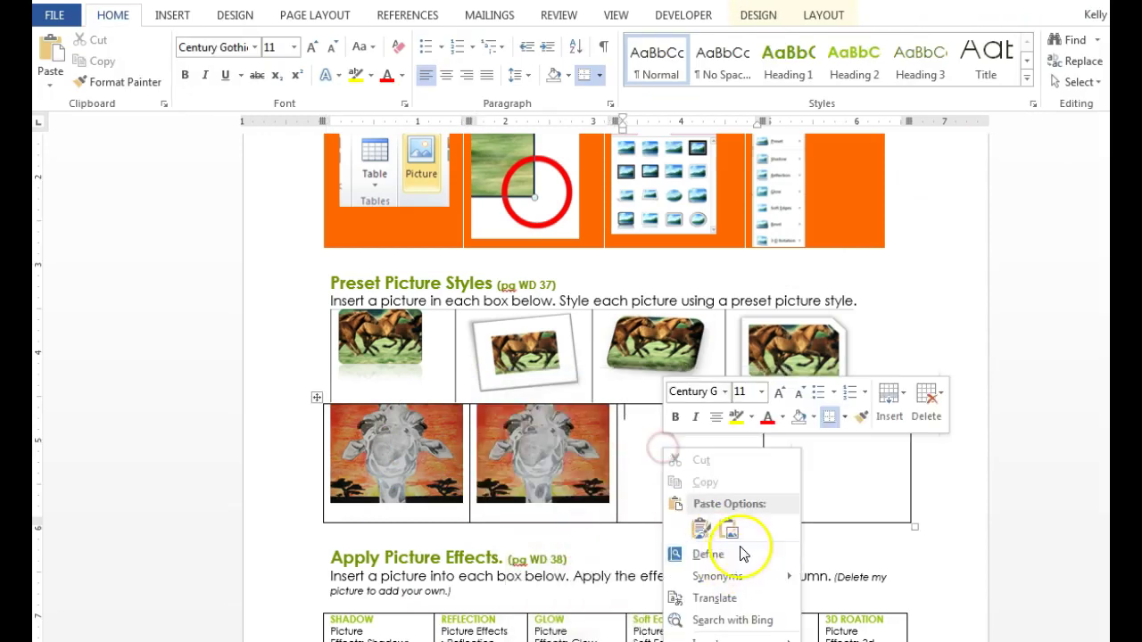
left_click(729, 532)
right_click(808, 447)
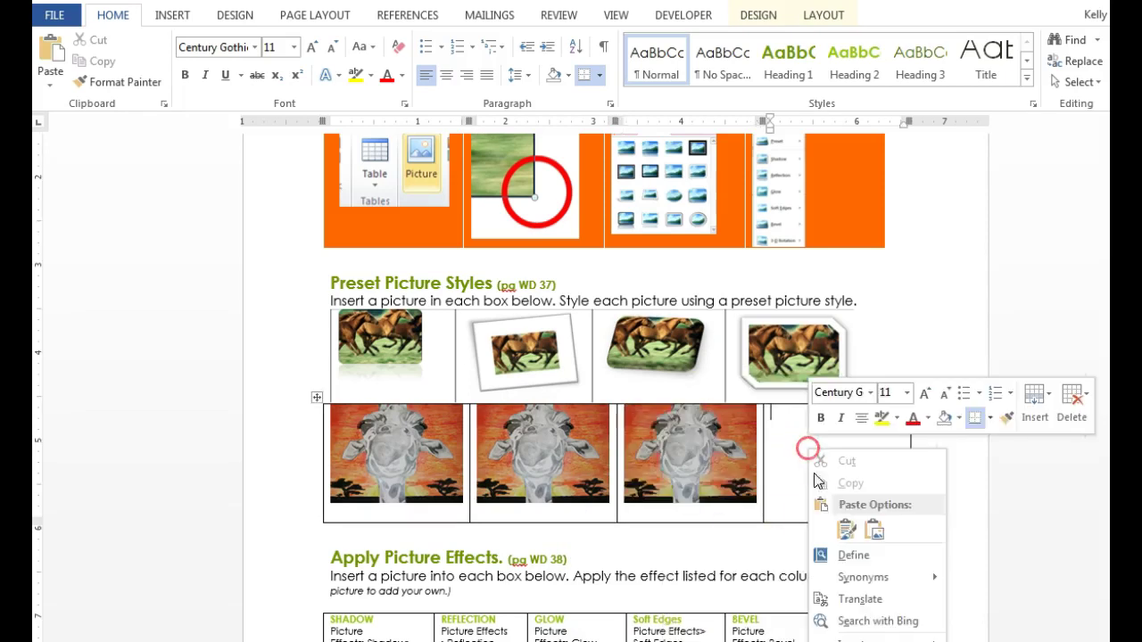
left_click(876, 531)
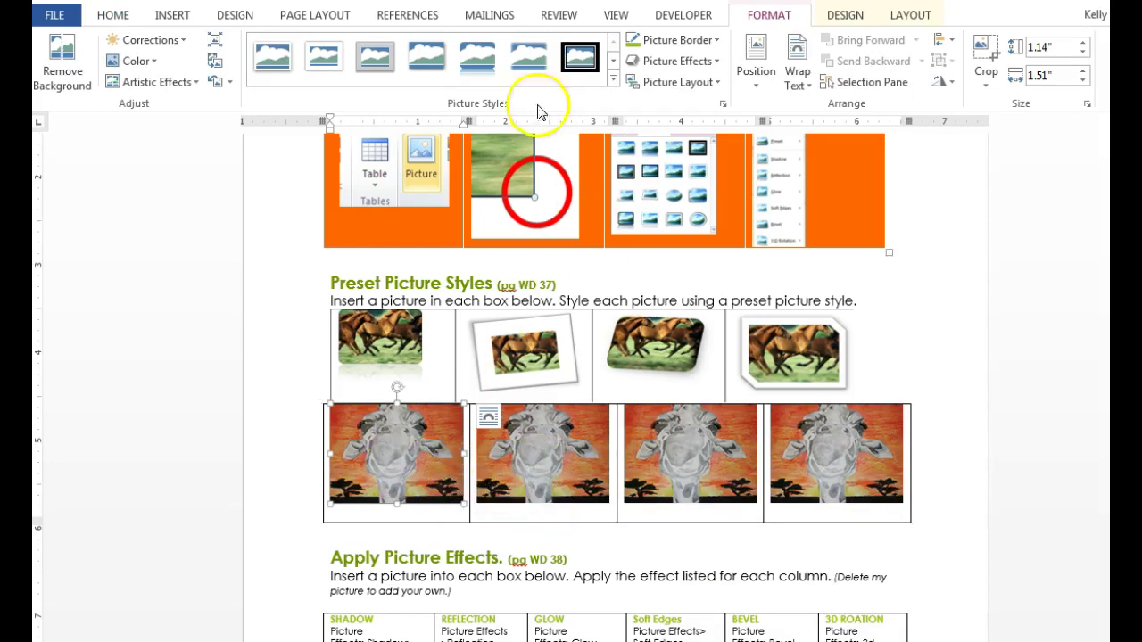
Step: Apply the black rounded-frame reflected picture style to the first giraffe
left_click(612, 82)
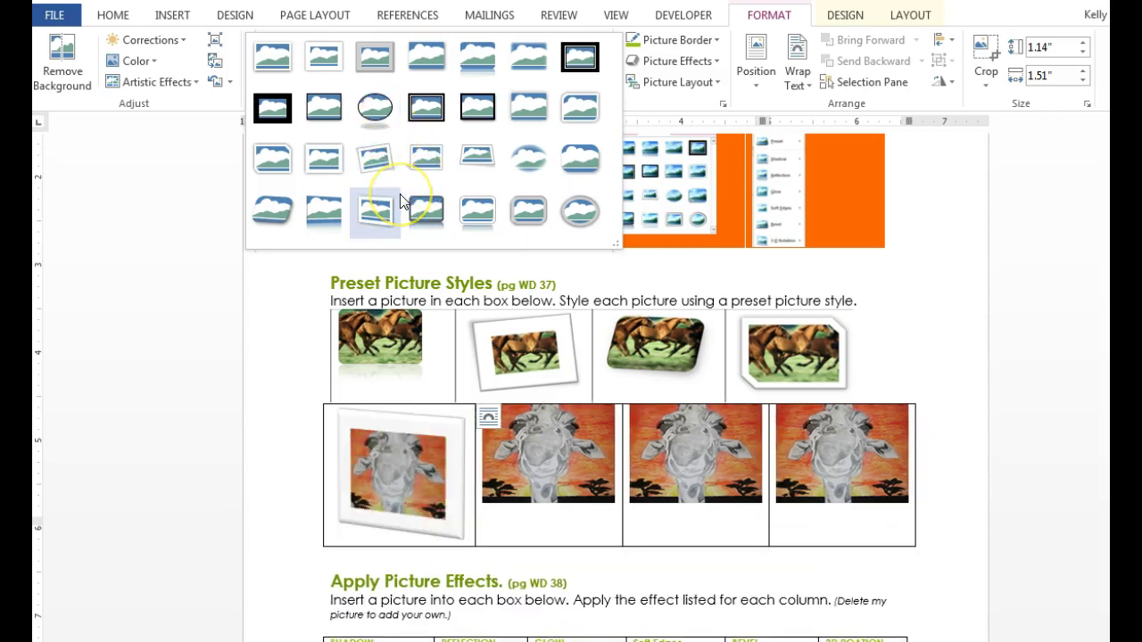
left_click(426, 210)
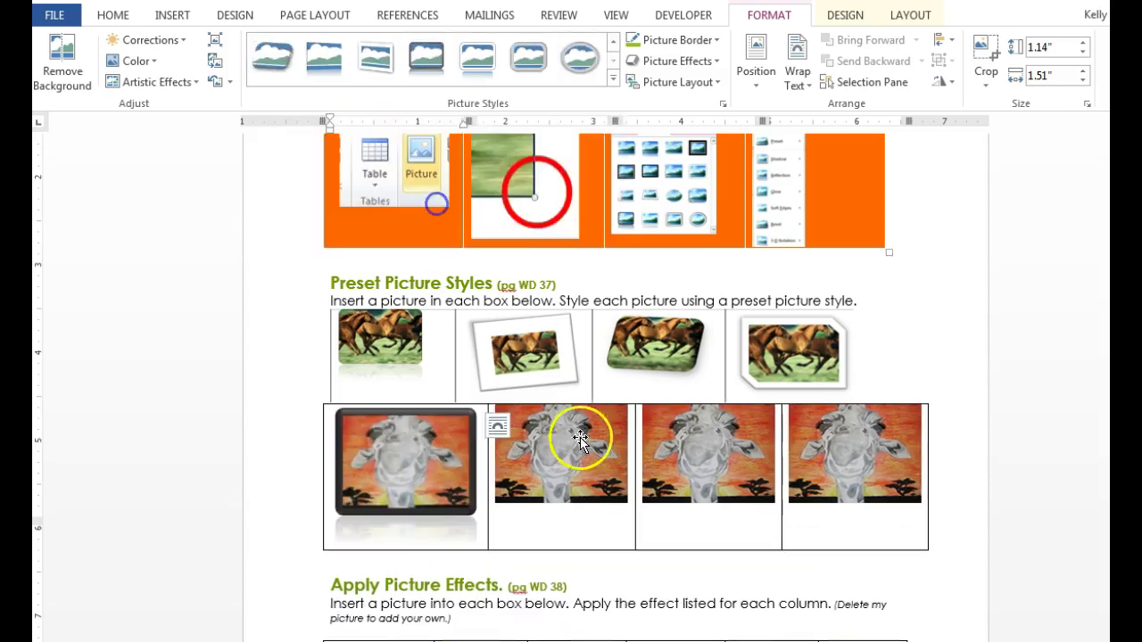
Step: Replace the Green Shadow horse with a pasted giraffe, shrunk to 0.66" by 0.88"
left_click(537, 551)
scroll(529, 554, "down", 3)
scroll(529, 555, "down", 5)
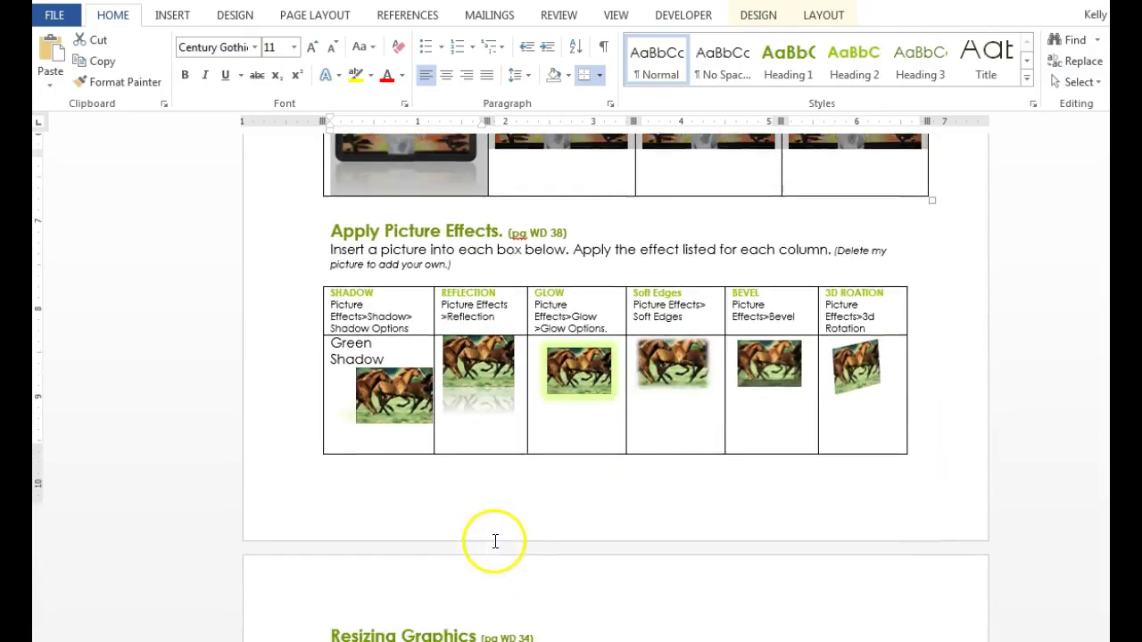
left_click(393, 348)
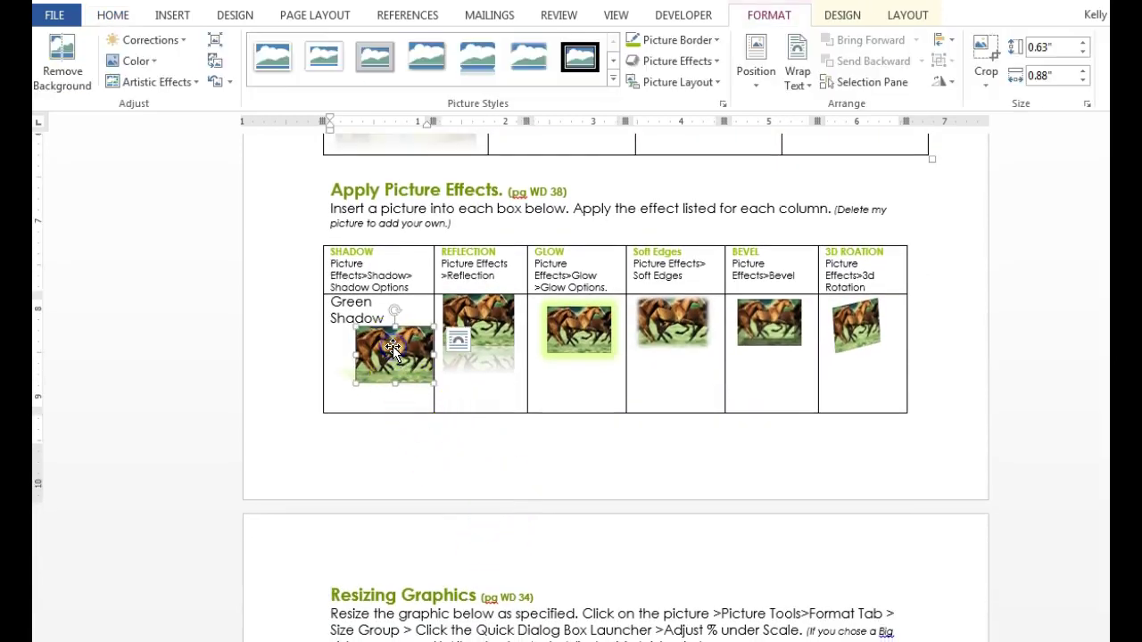
left_click(395, 352)
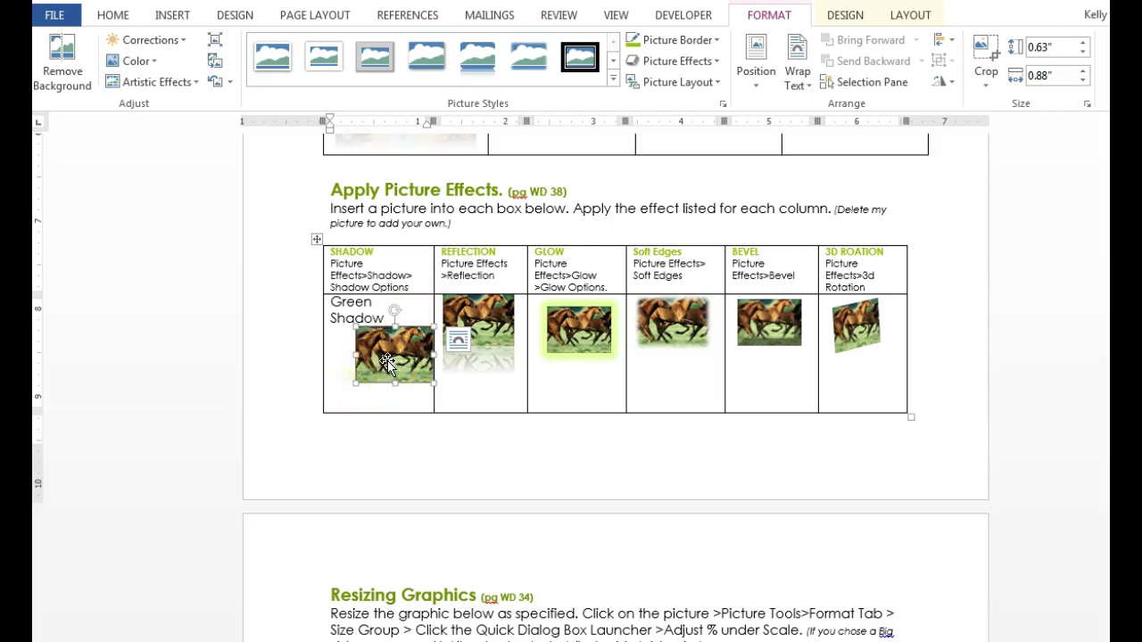
key("Delete")
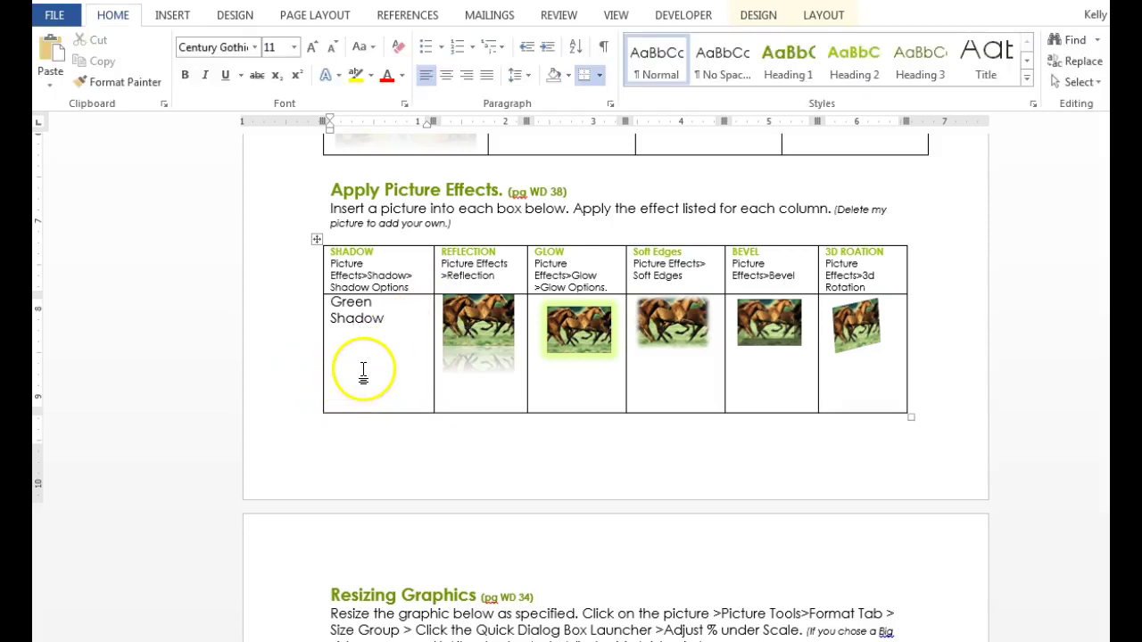
right_click(340, 361)
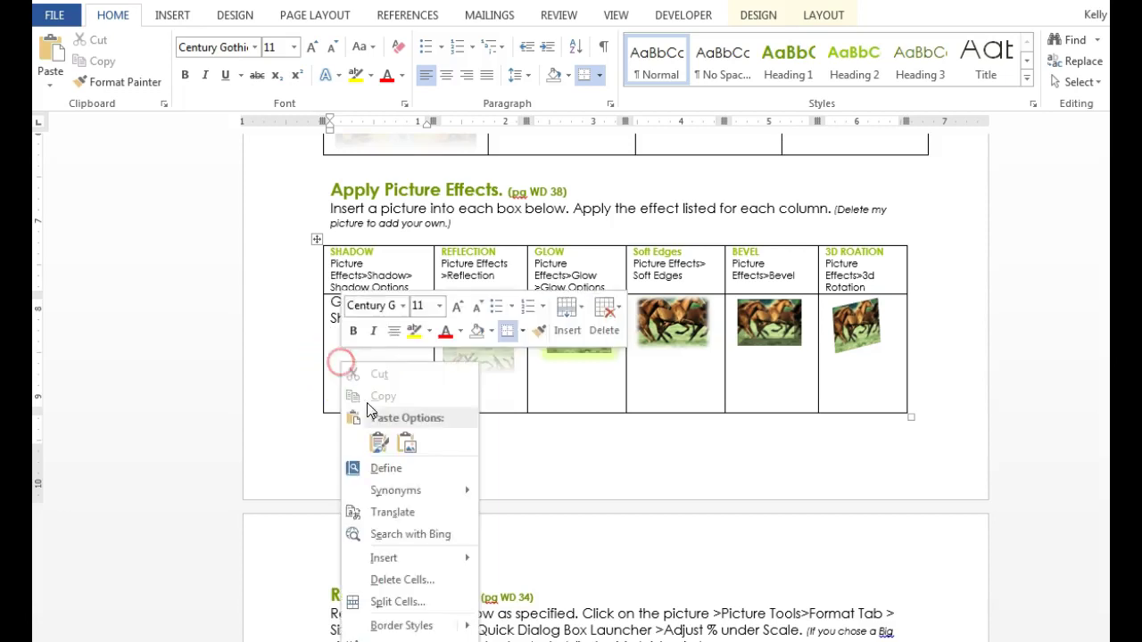
left_click(403, 445)
left_click_drag(464, 427, 401, 384)
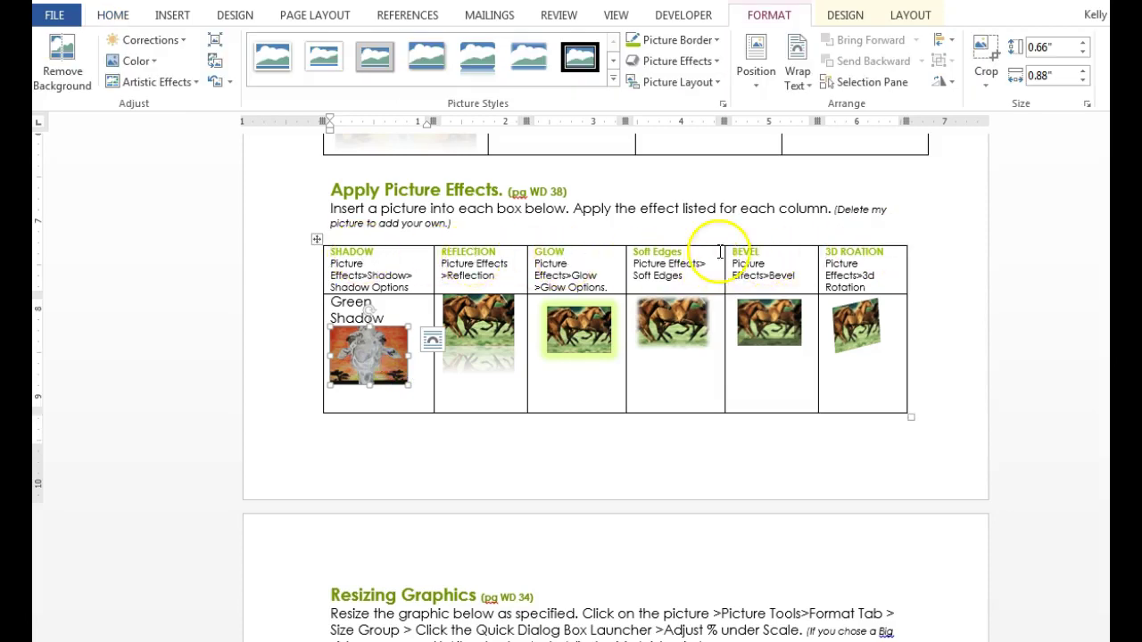
Step: Give the Shadow-box giraffe an Offset Top outer shadow
left_click(373, 357)
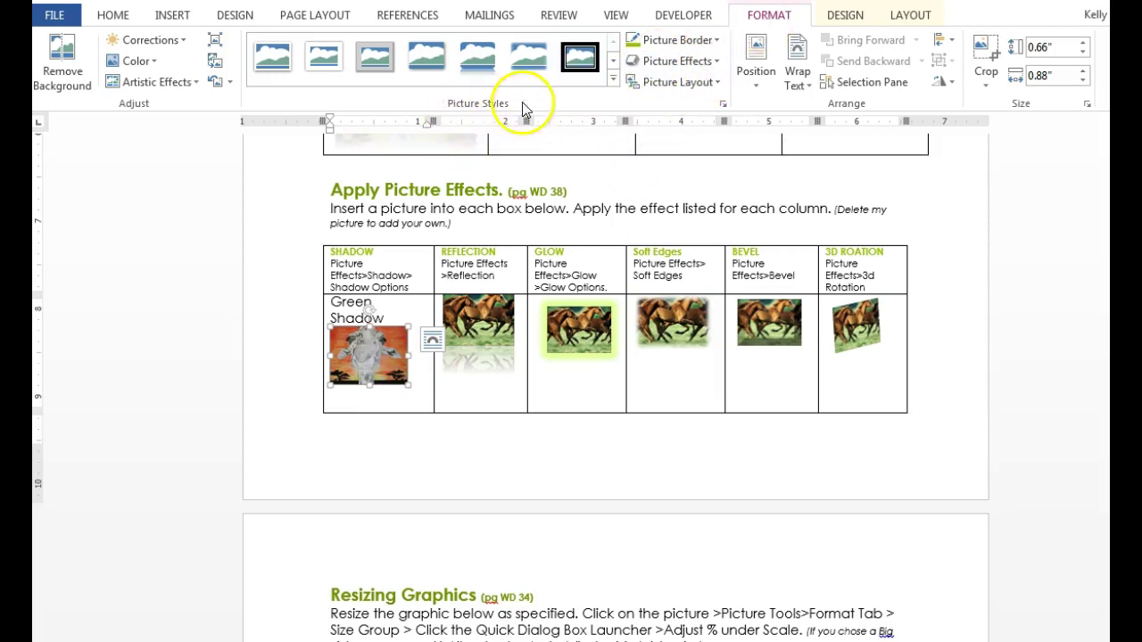
left_click(712, 62)
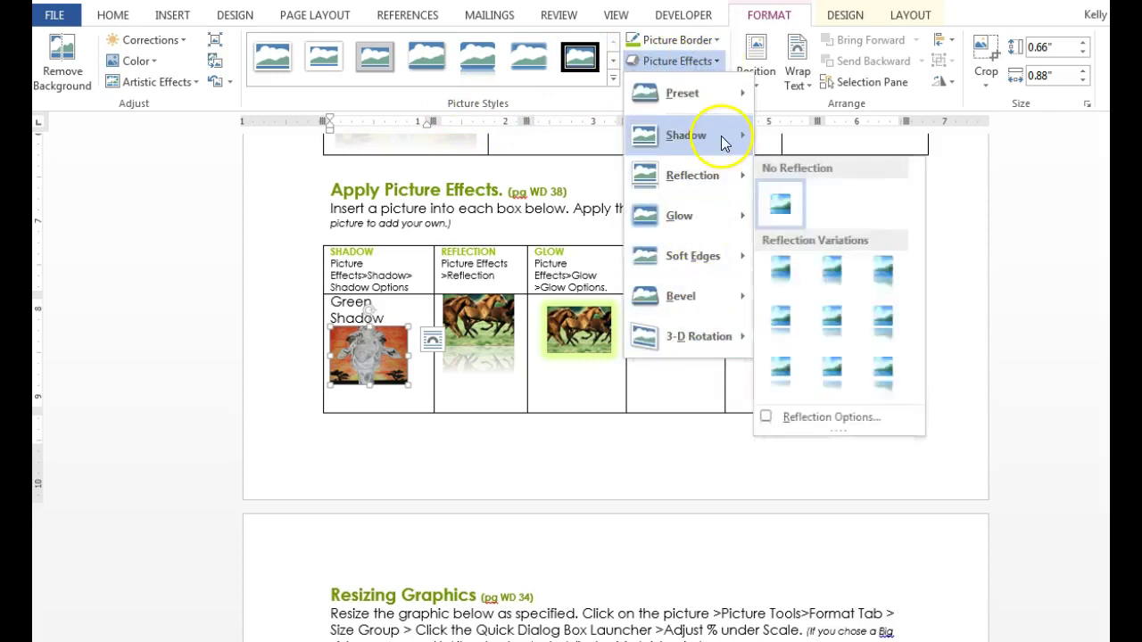
mouse_move(725, 143)
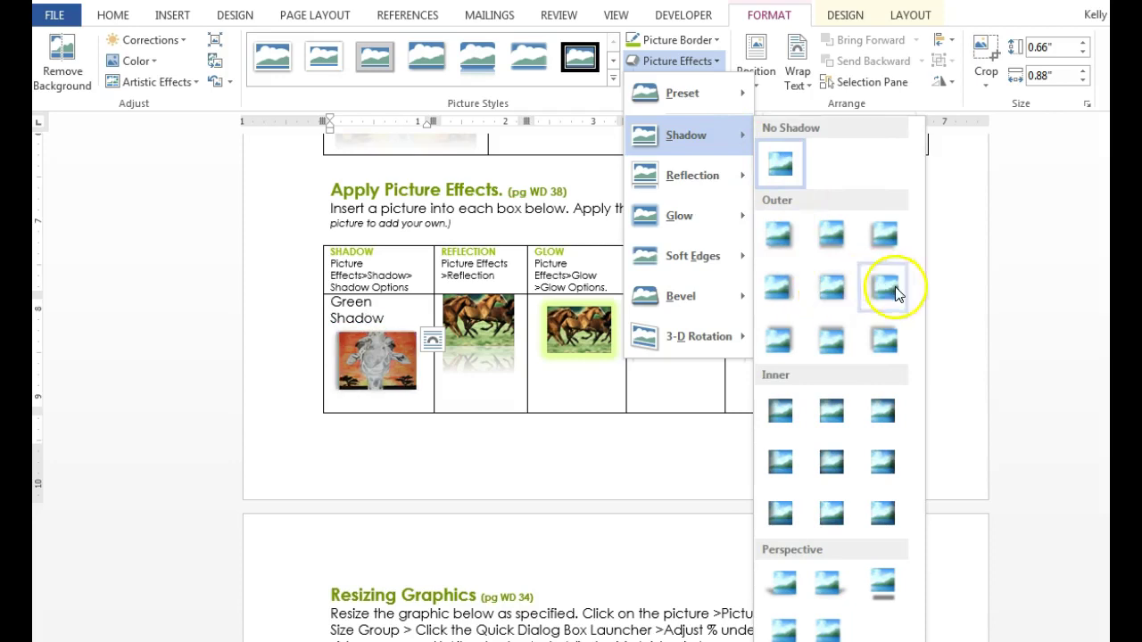
left_click(833, 341)
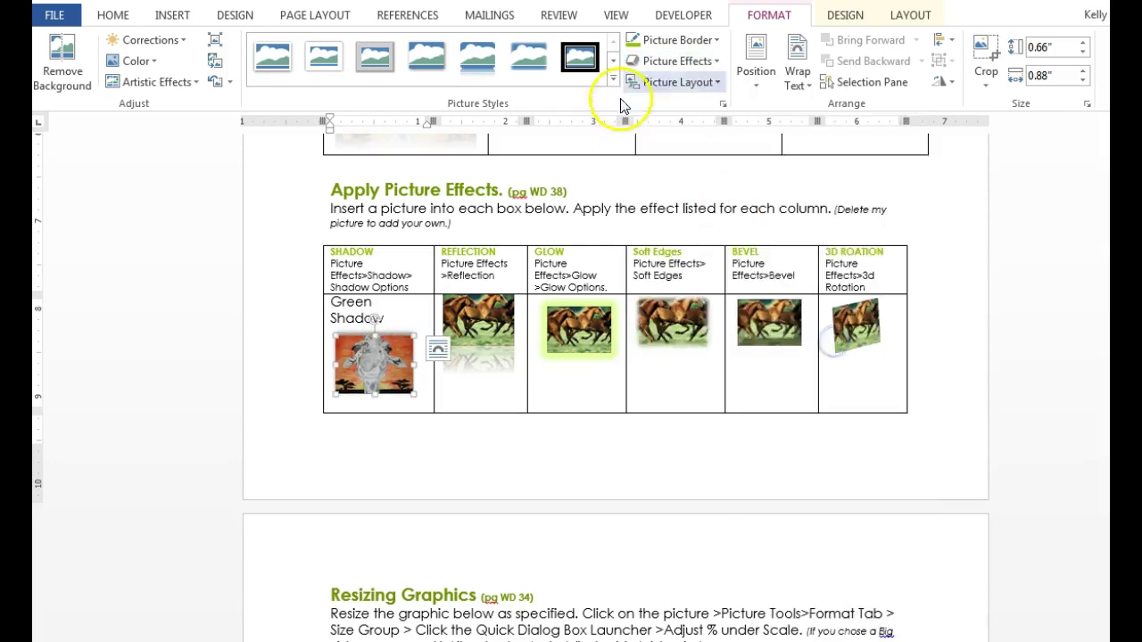
Step: Open Shadow Options for the giraffe in the Format Picture pane
left_click(713, 61)
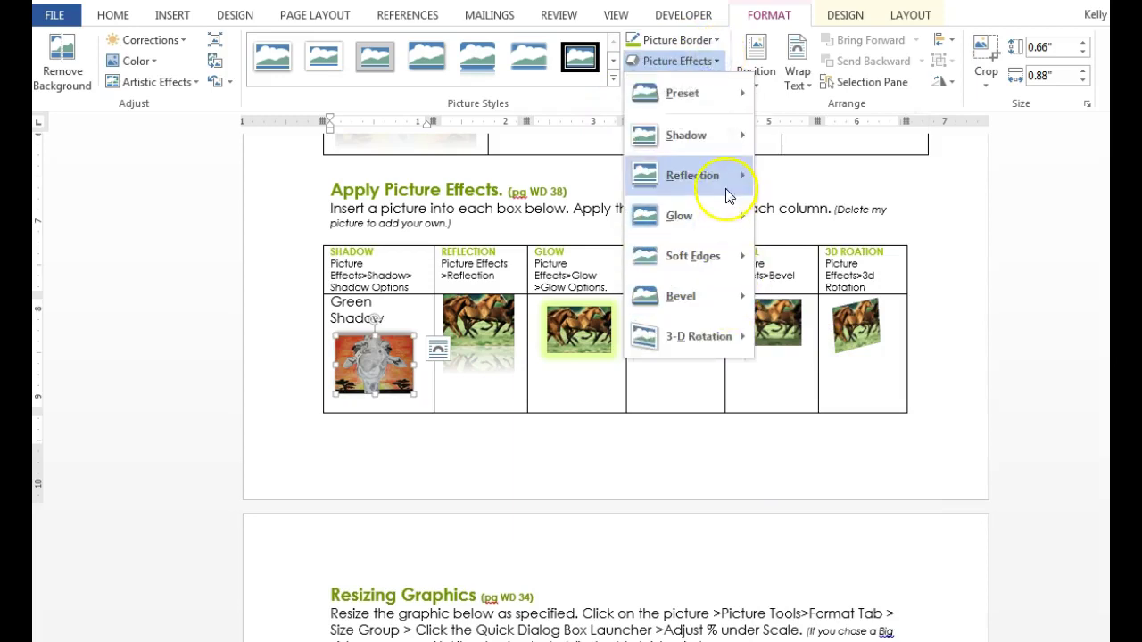
mouse_move(733, 143)
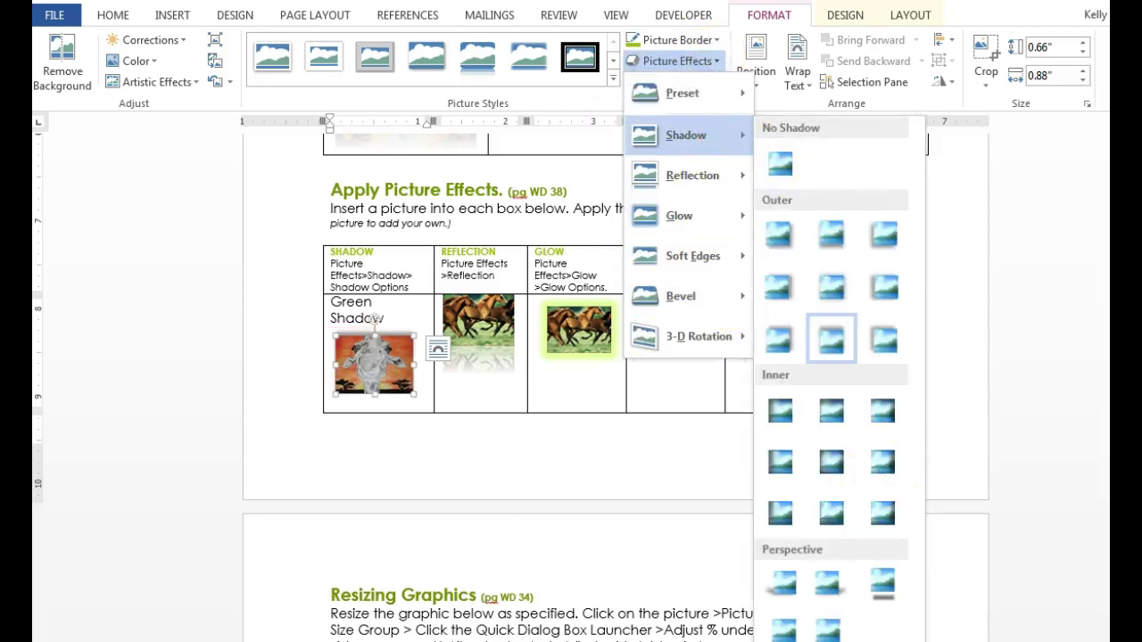
left_click(807, 635)
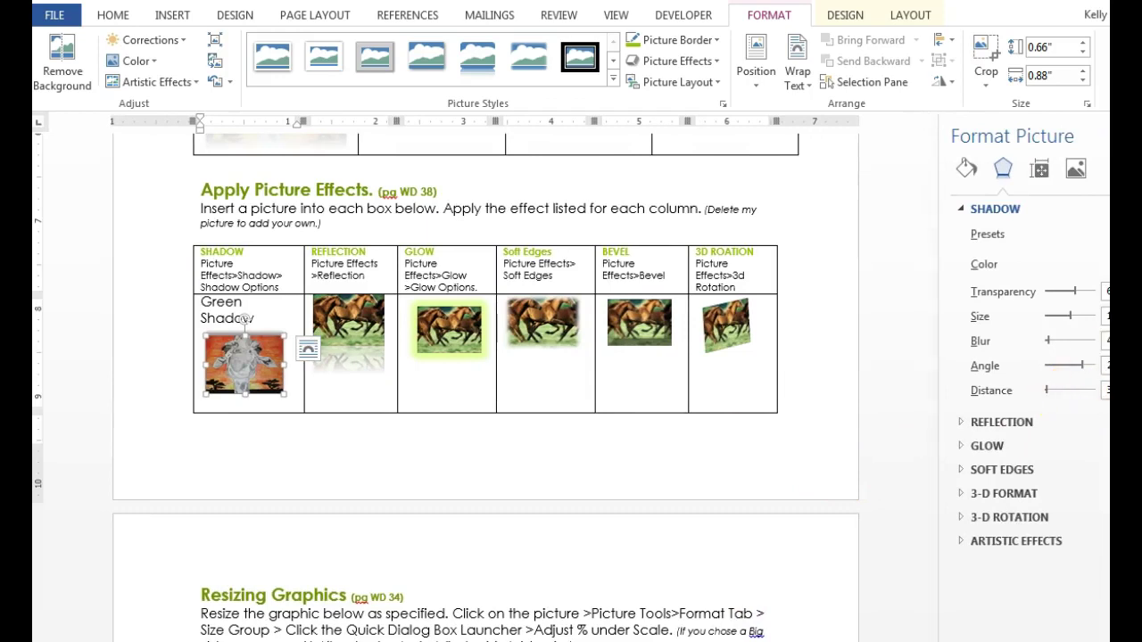
Step: Change the giraffe's shadow colour to a green theme colour
left_click(1079, 262)
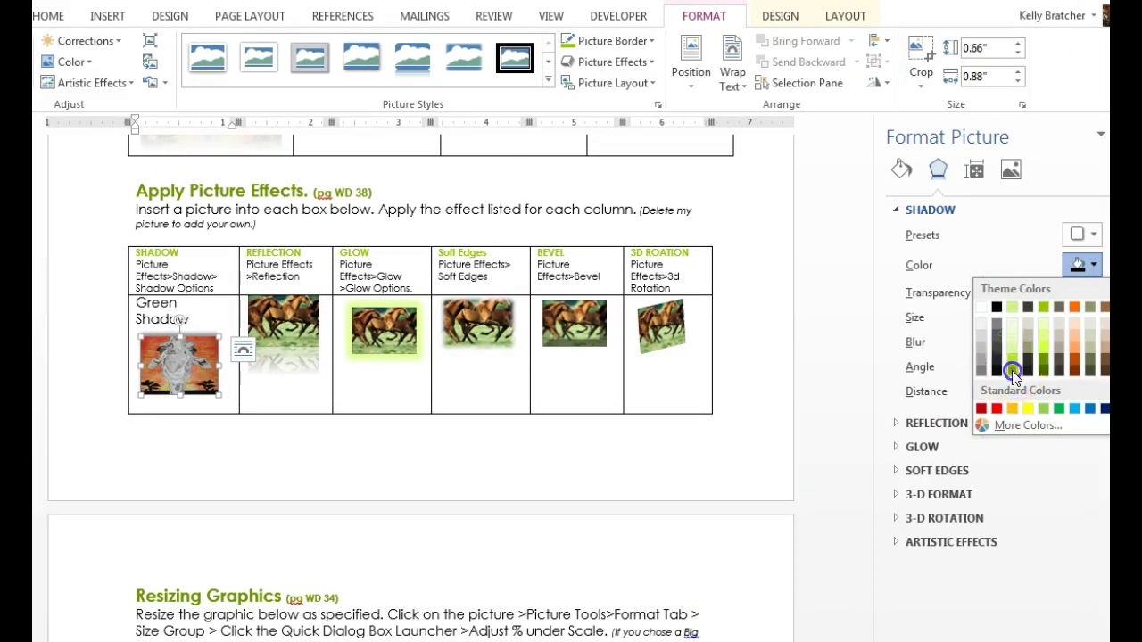
left_click(1011, 366)
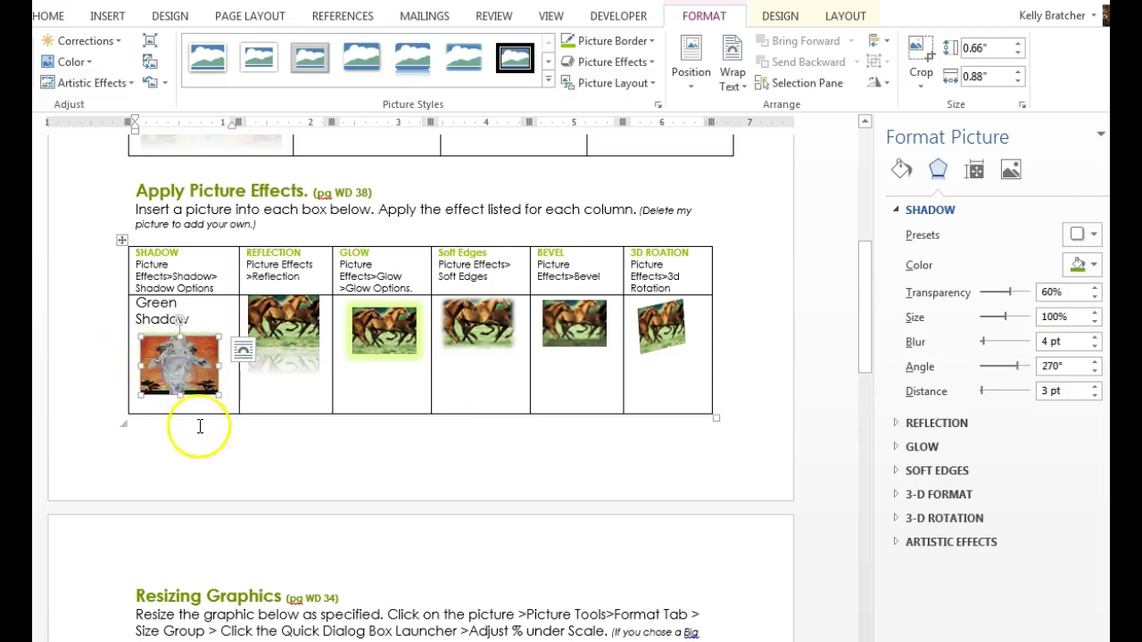
left_click(290, 348)
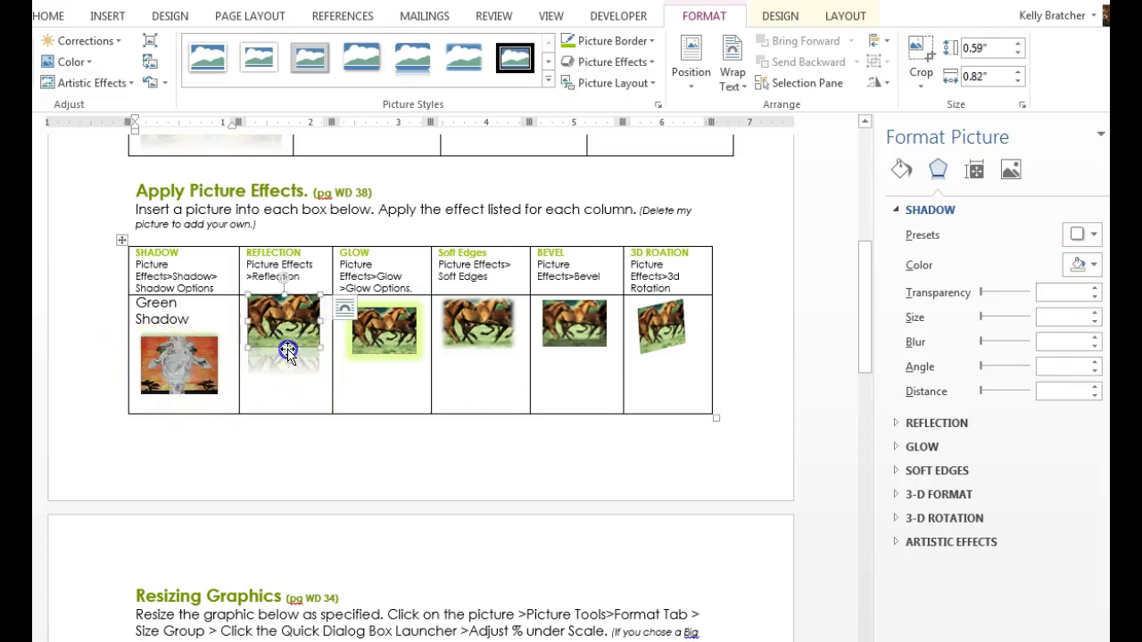
Step: Swap the Reflection-cell horse for a pasted giraffe and shrink it to fit the cell
key("Delete")
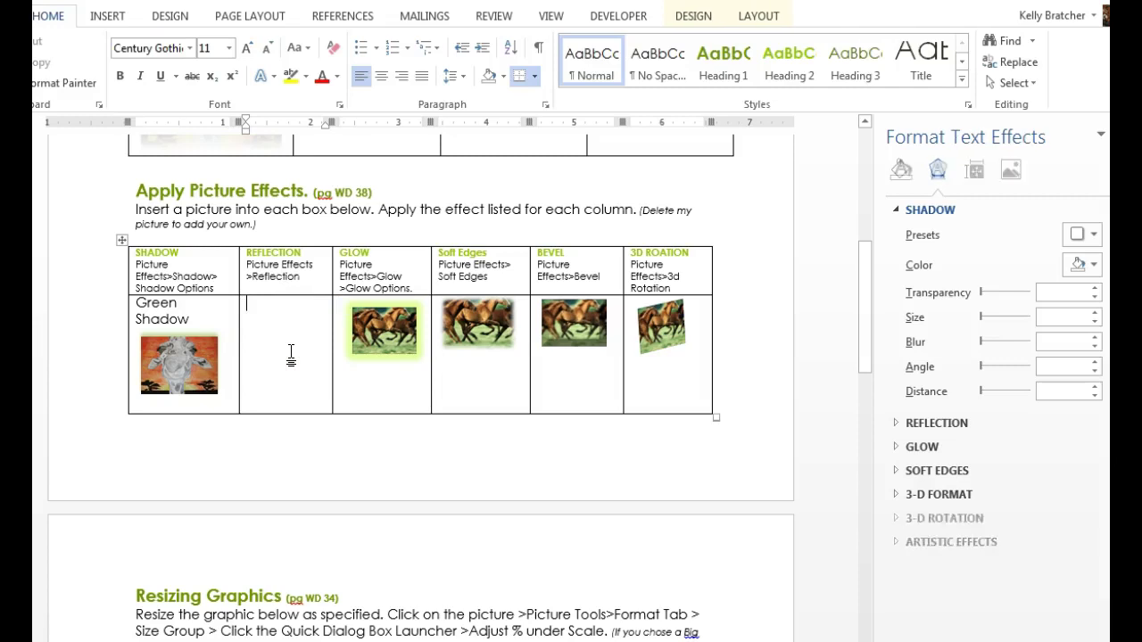
key("ctrl+v")
left_click(270, 379)
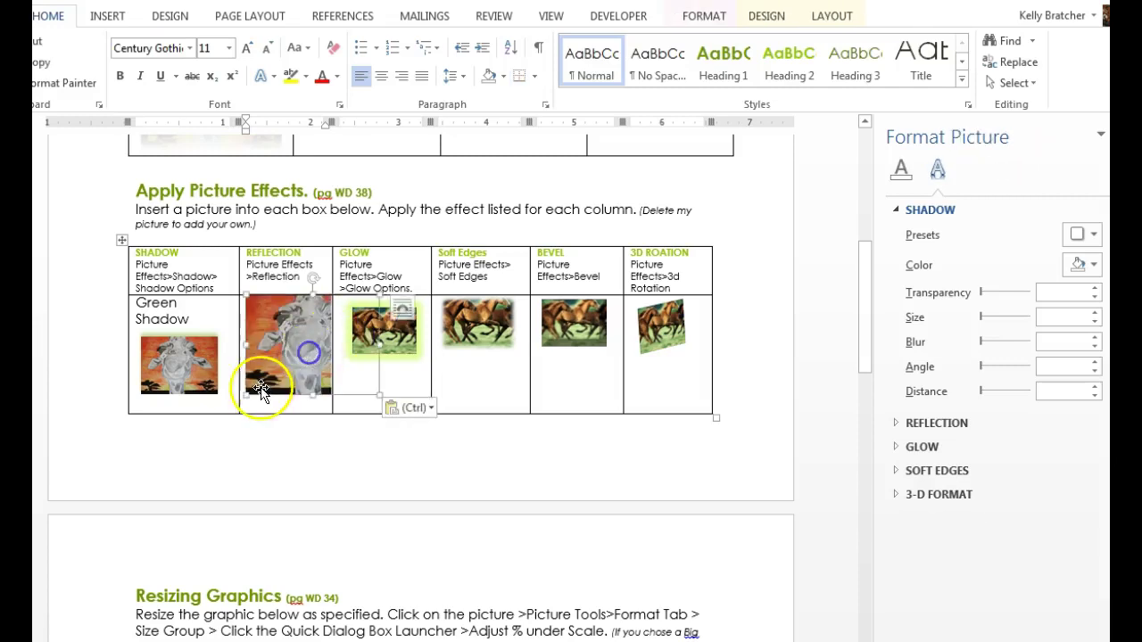
left_click_drag(247, 395, 299, 324)
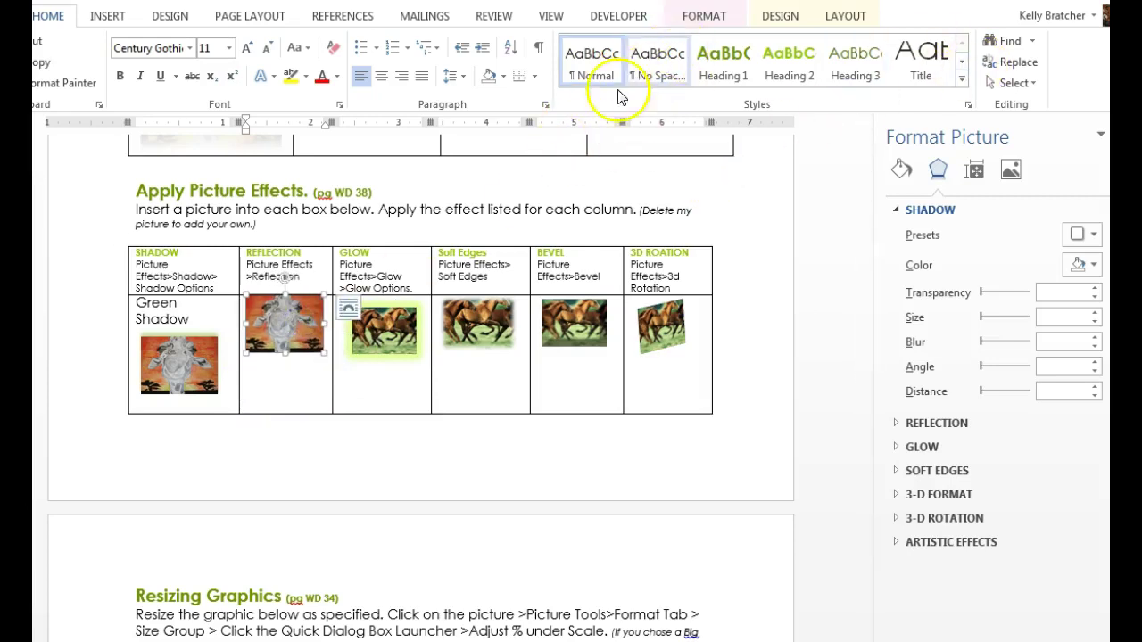
Step: Open Reflection Options for the Reflection-cell giraffe in the Format Picture pane
left_click(704, 18)
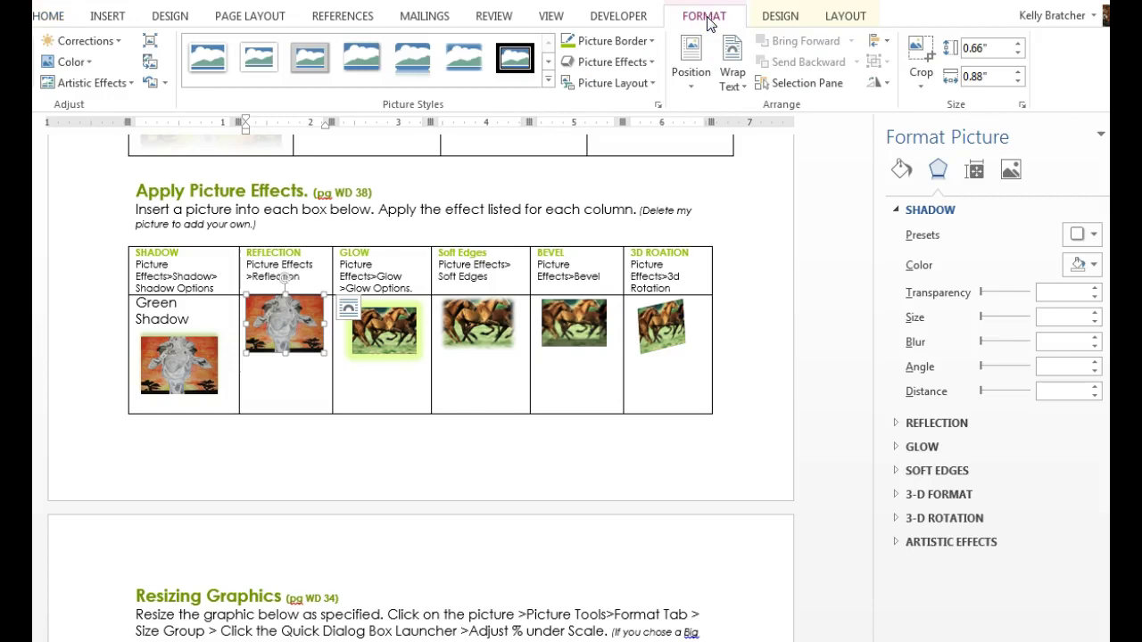
left_click(624, 63)
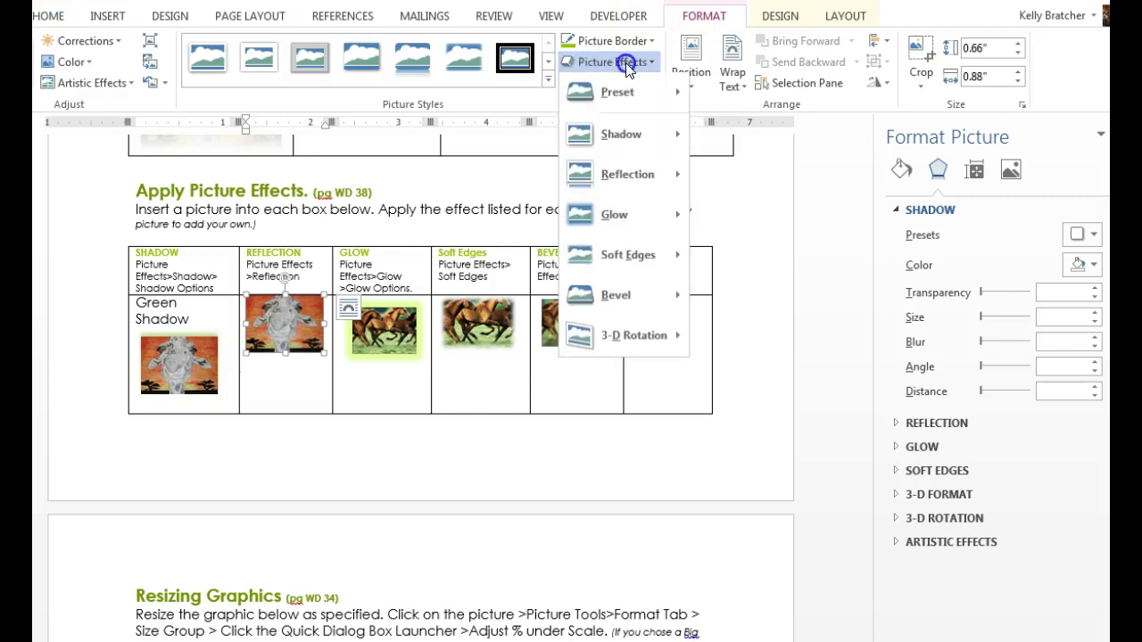
mouse_move(645, 182)
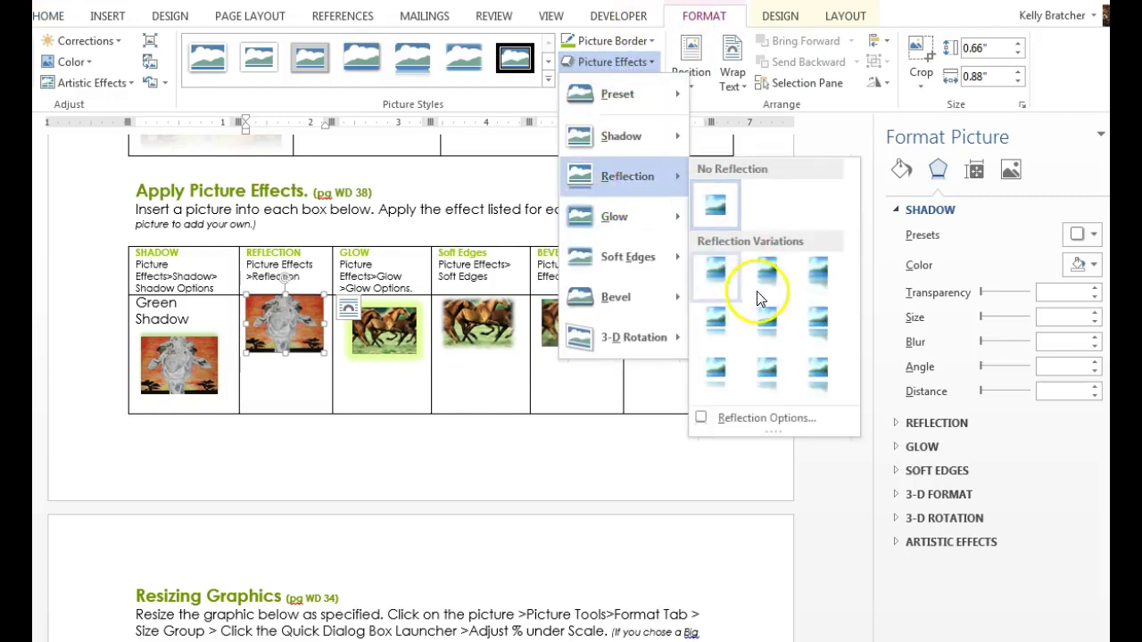
left_click(756, 418)
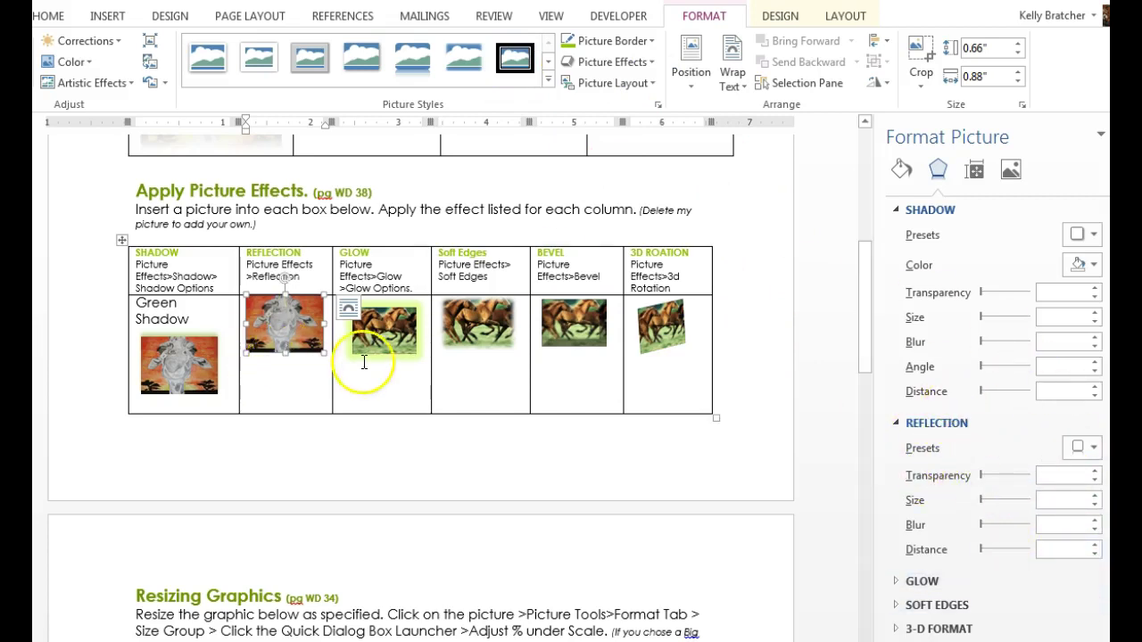
Step: Open Glow Options for the horse picture in the Glow cell
left_click(381, 342)
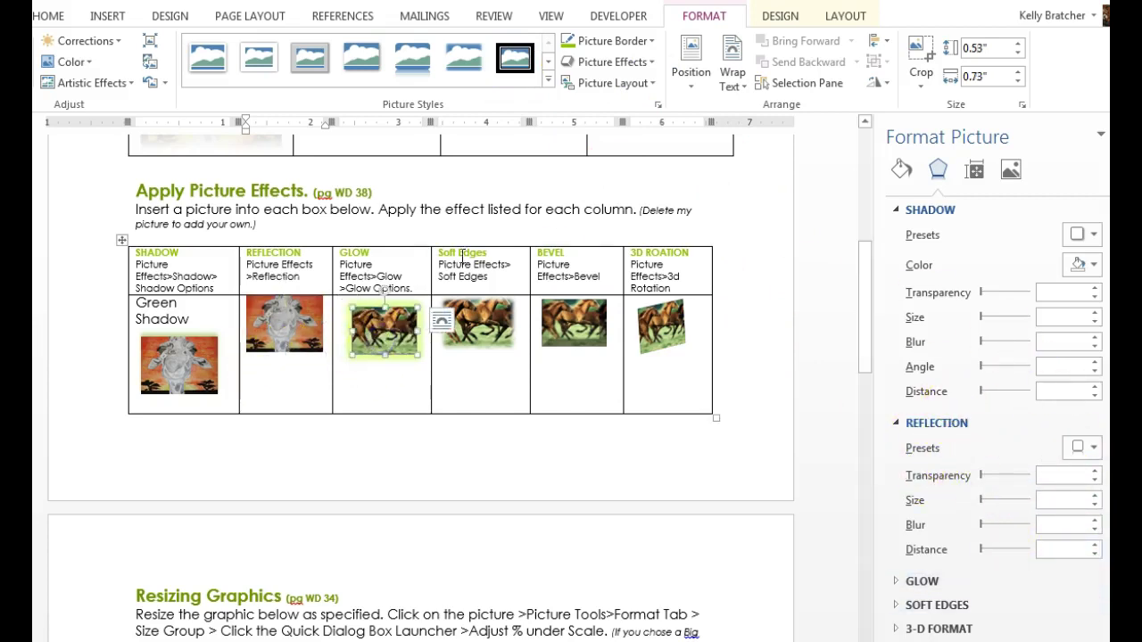
left_click(647, 67)
mouse_move(657, 218)
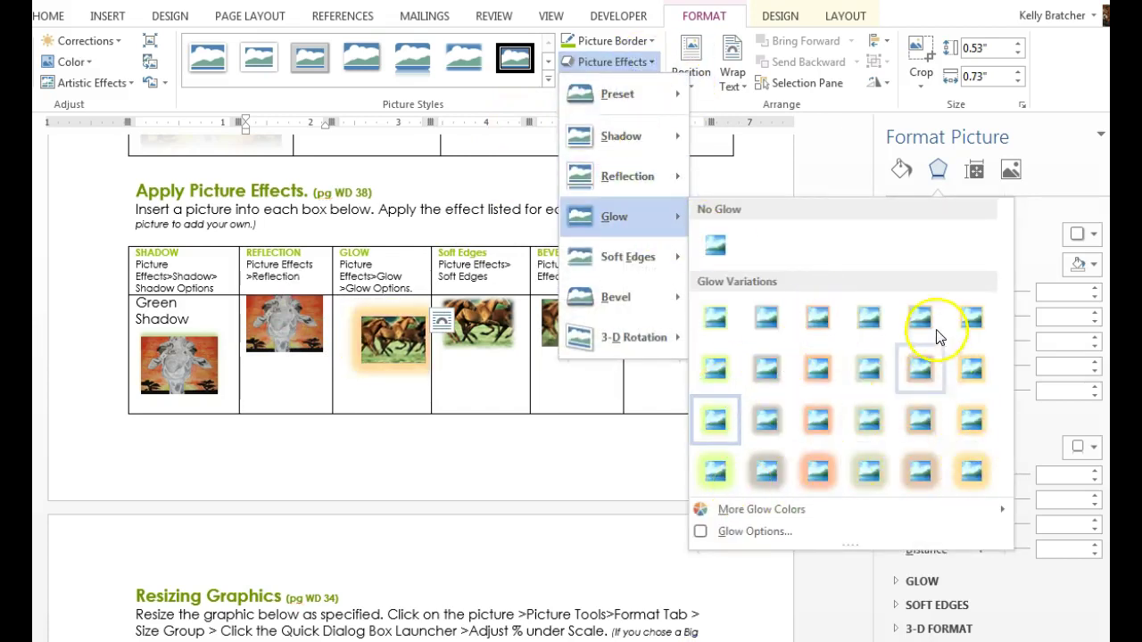
mouse_move(913, 523)
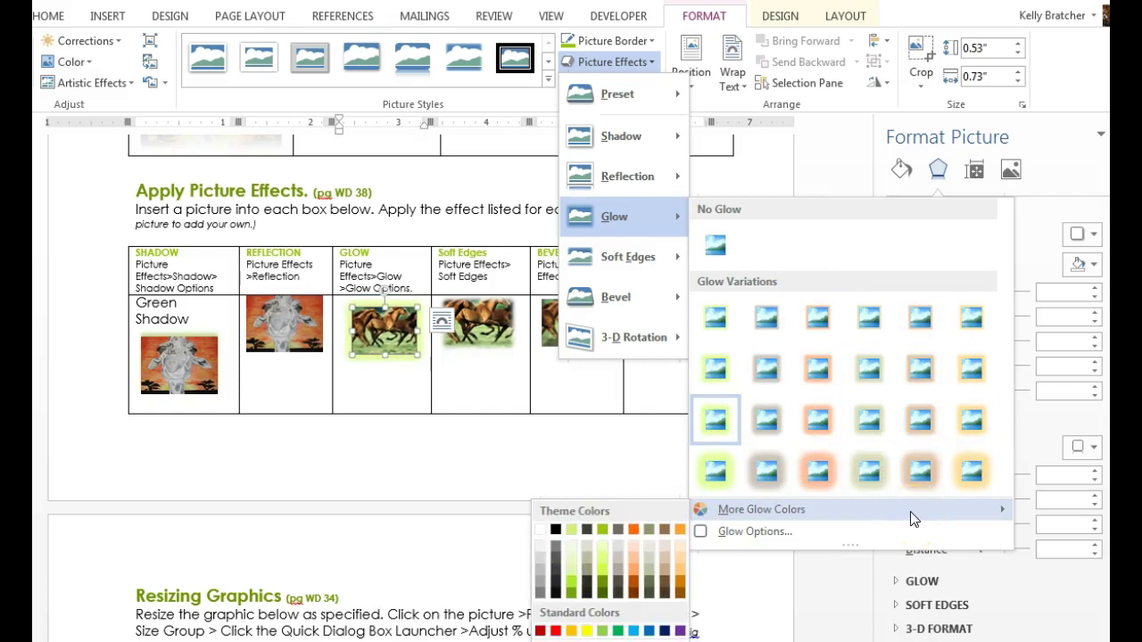
left_click(756, 531)
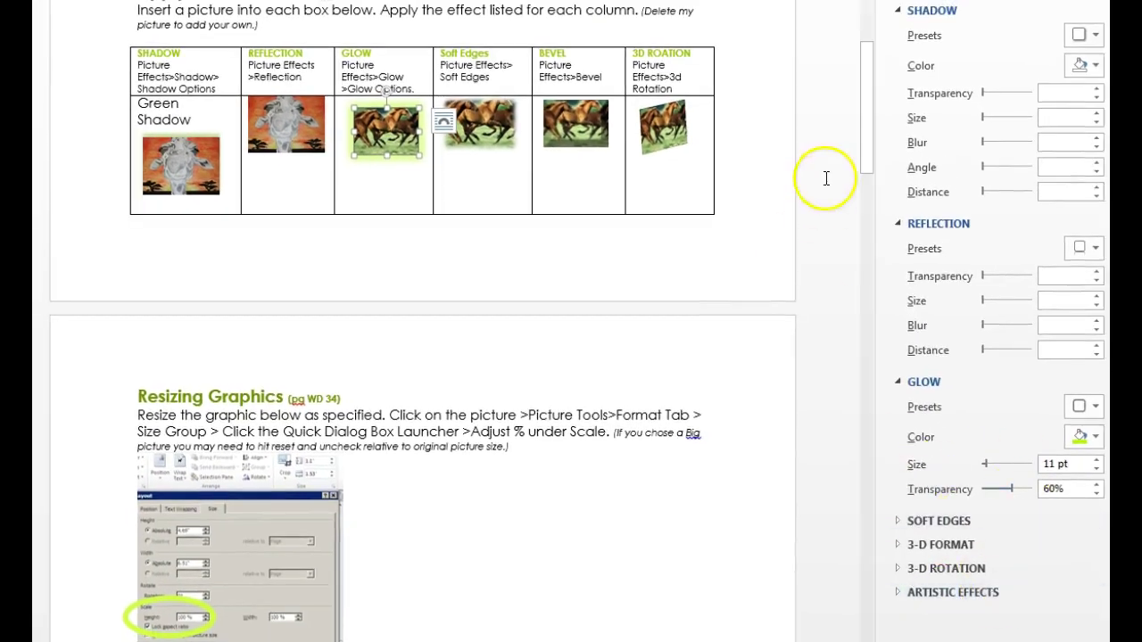
Step: Select the Soft Edges horse and browse the Bevel effects without applying one
left_click(492, 113)
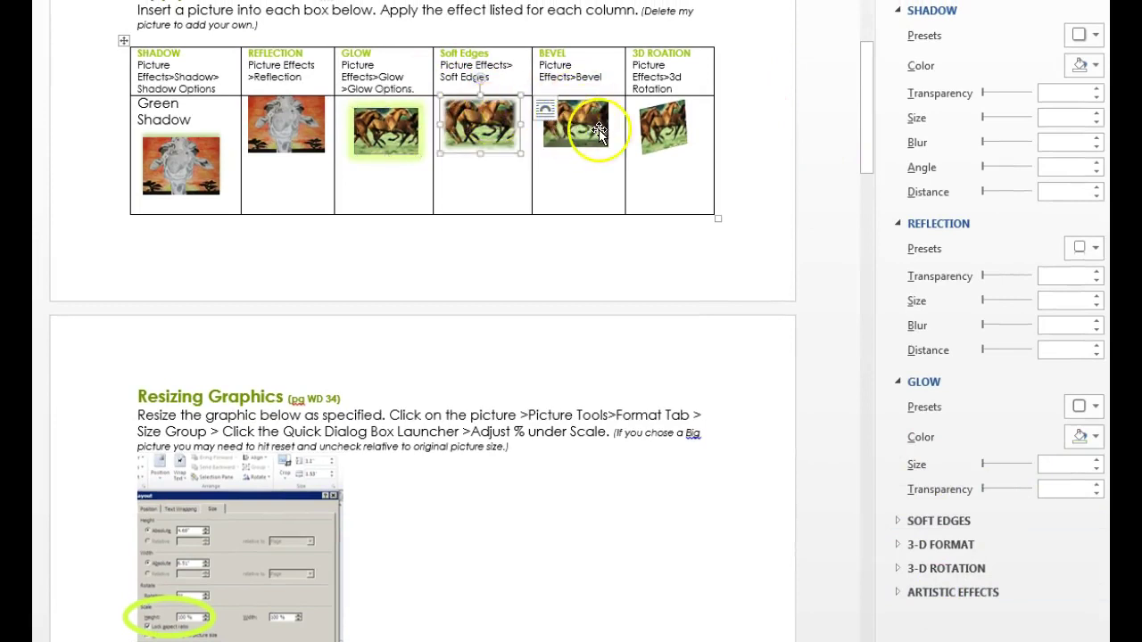
left_click(624, 2)
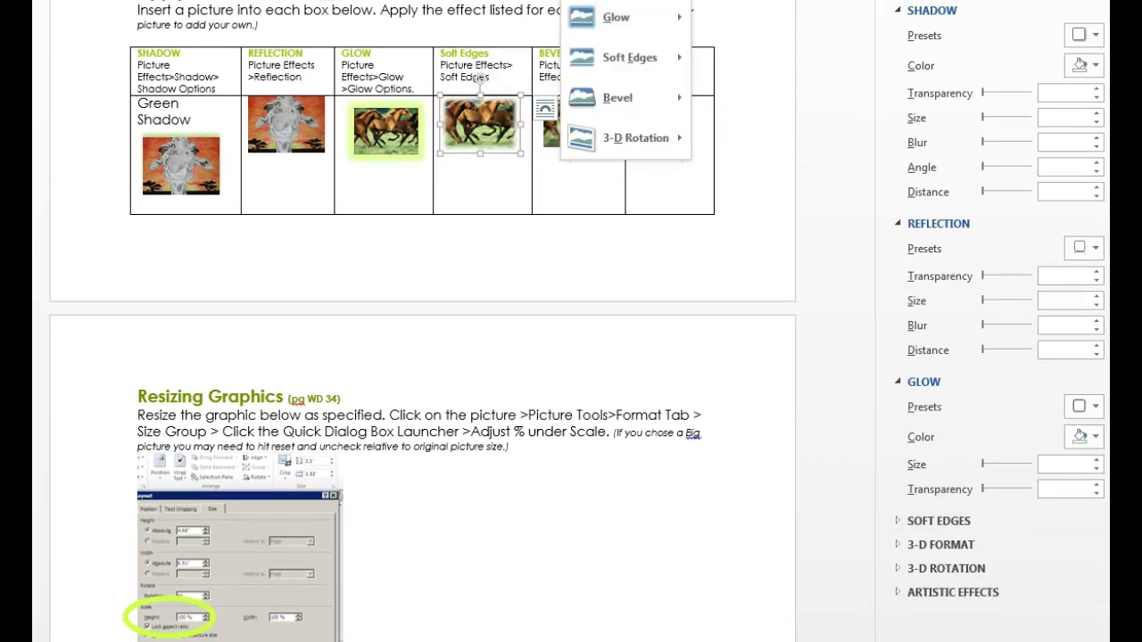
mouse_move(649, 100)
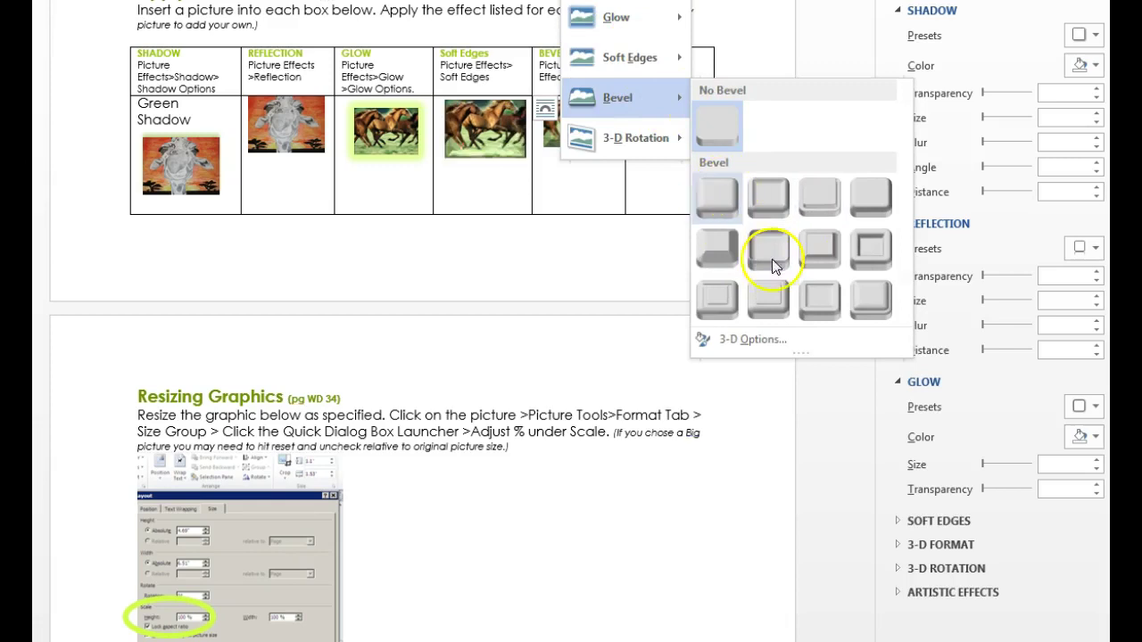
left_click(598, 344)
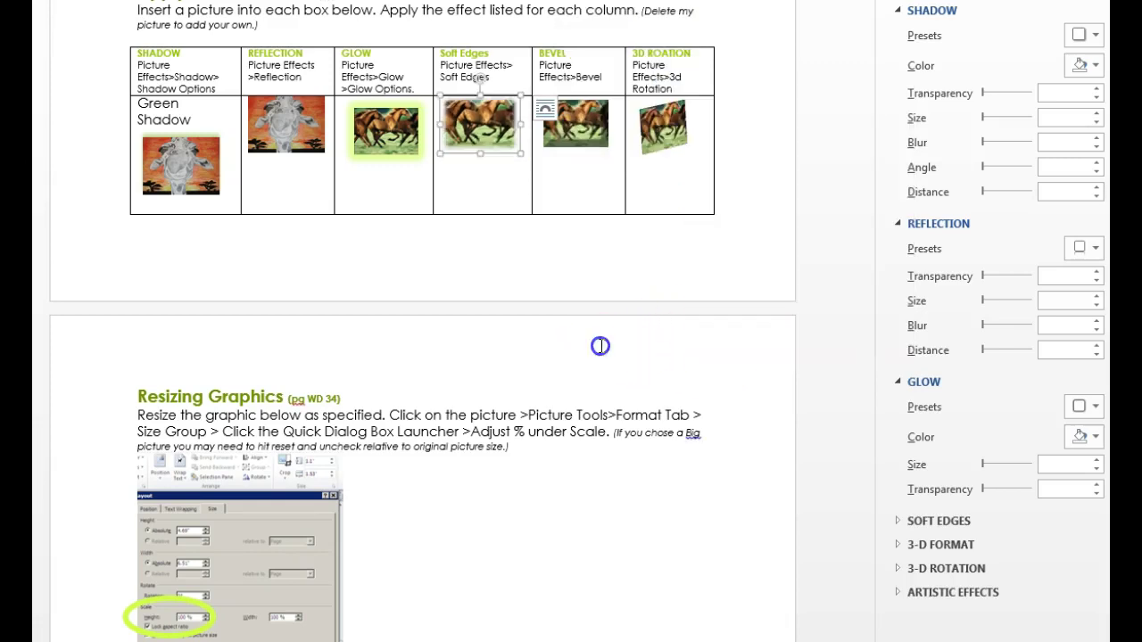
Step: Replace the horse in the 100% cell with the pasted giraffe picture
scroll(589, 344, "down", 10)
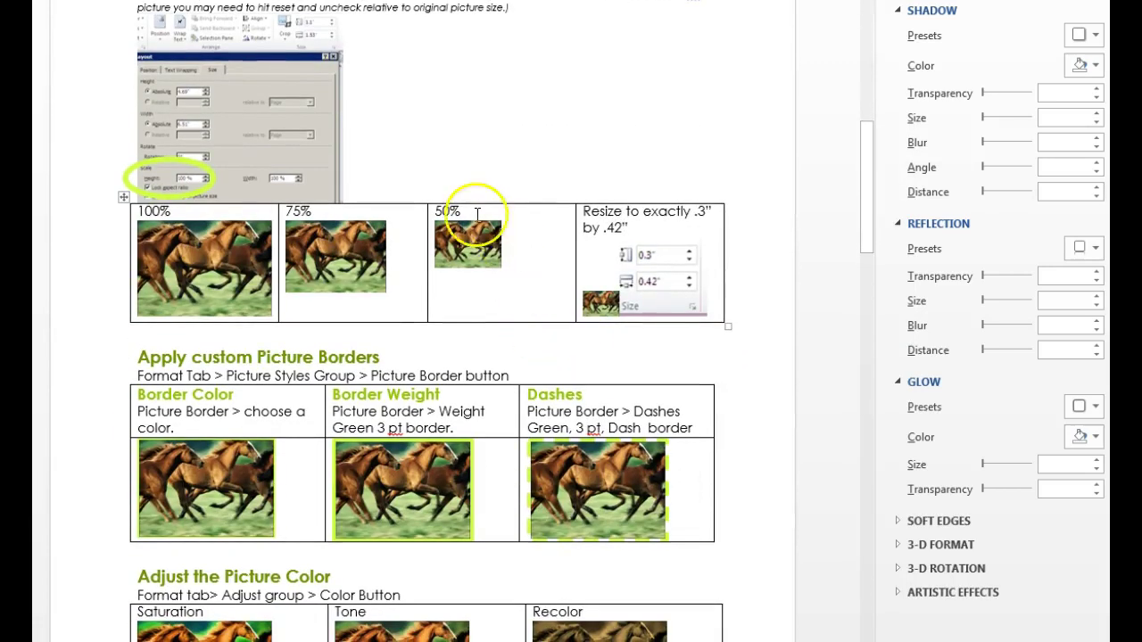
scroll(365, 270, "up", 2)
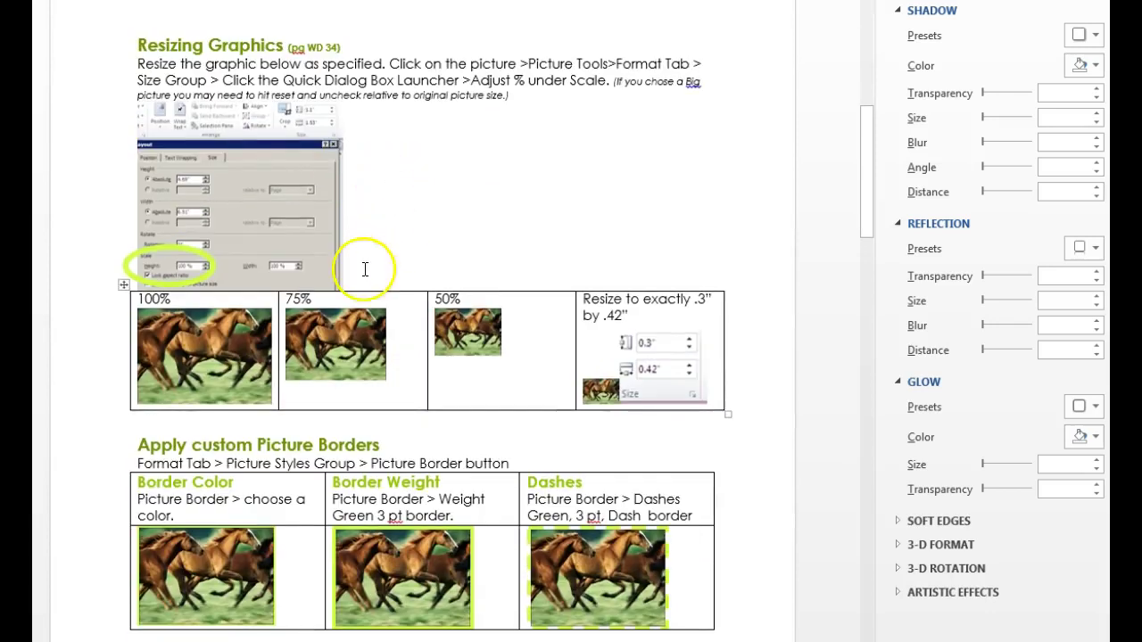
left_click(192, 356)
left_click(348, 350)
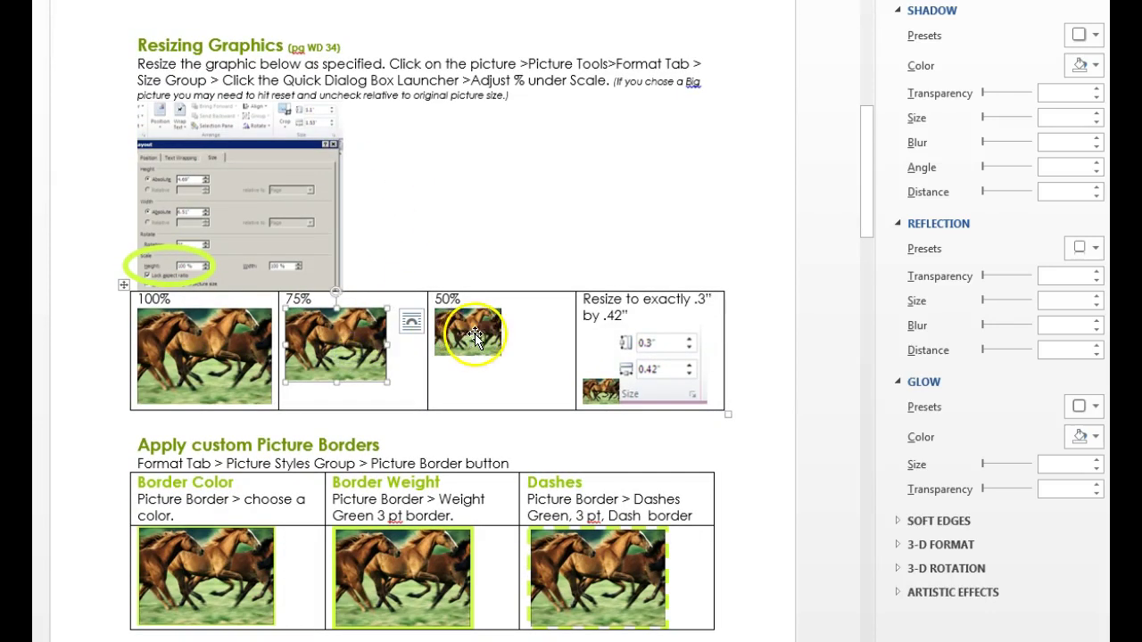
left_click(475, 335)
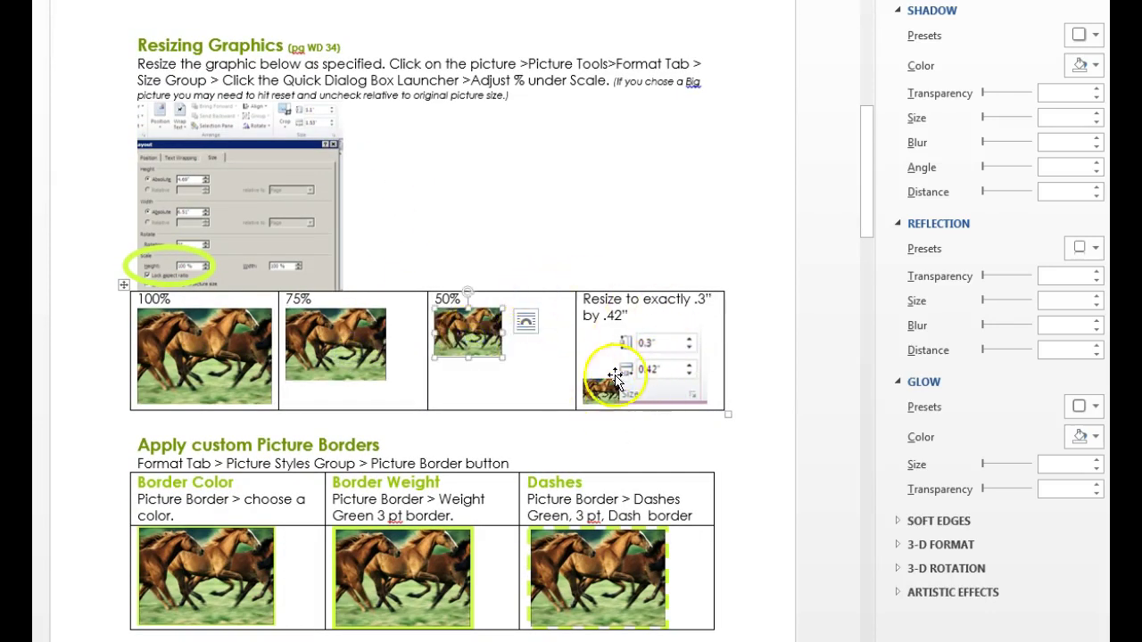
left_click(233, 345)
key("Delete")
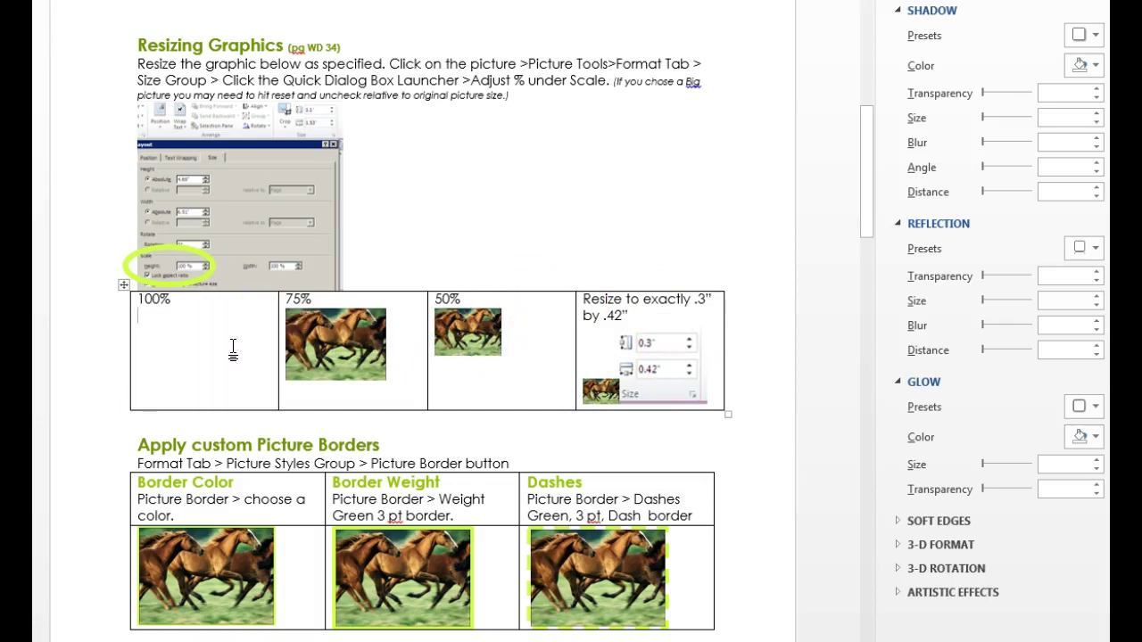
key("ctrl+v")
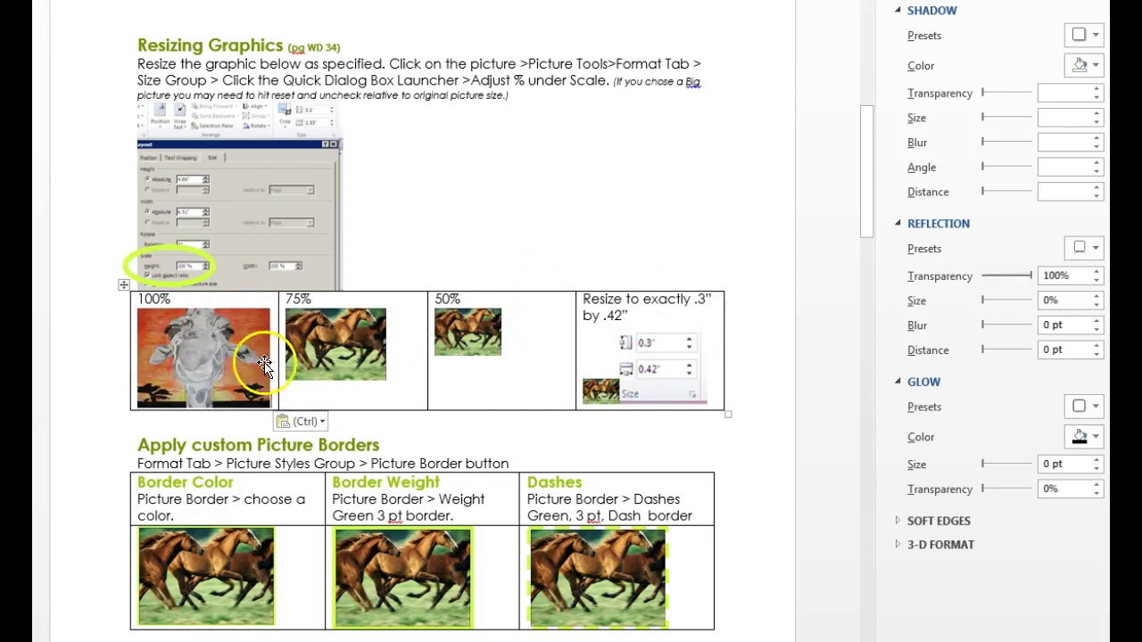
Step: Delete the horse pictures from the 75% and 50% cells
left_click(323, 357)
key("Delete")
left_click(440, 344)
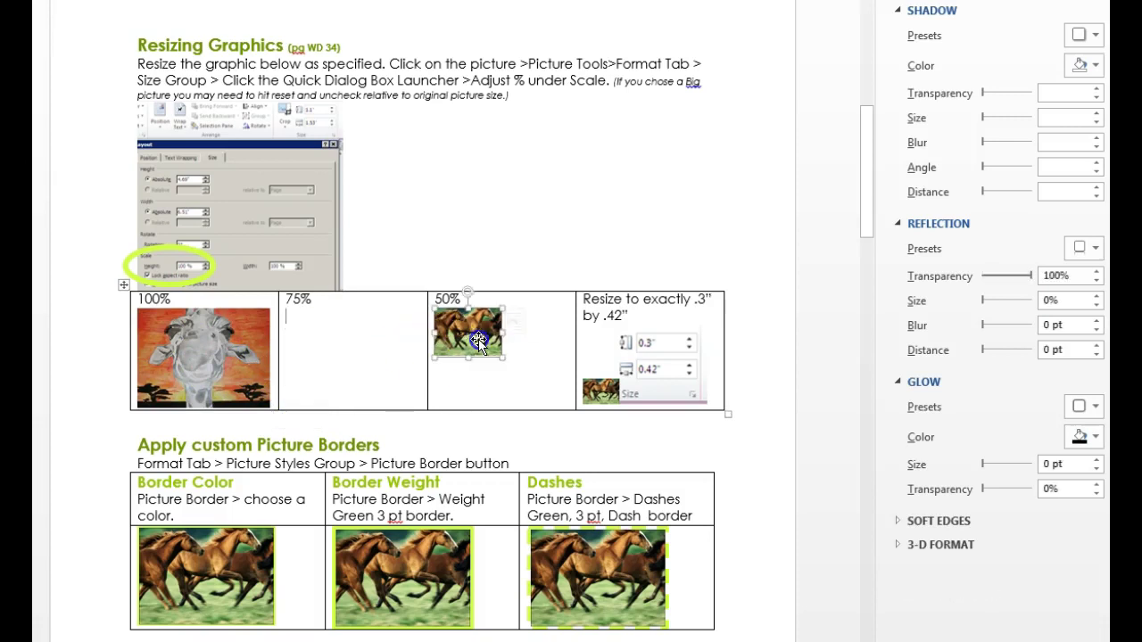
left_click(206, 383)
key("Delete")
Step: Copy the giraffe and paste it into the empty 75% and 50% cells
left_click(213, 367)
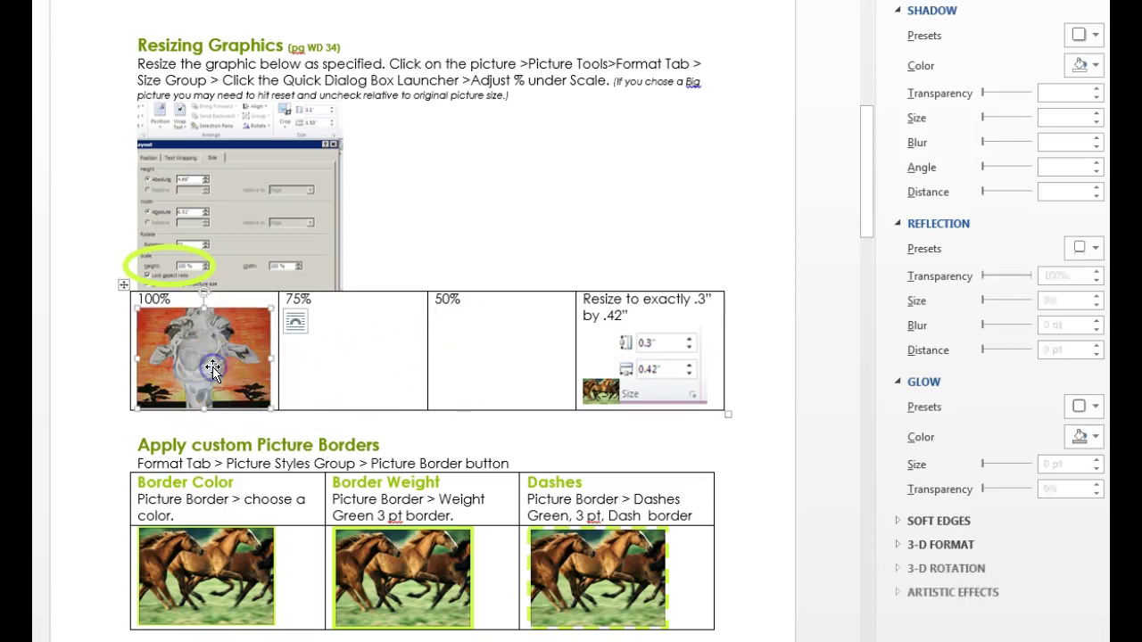
right_click(214, 366)
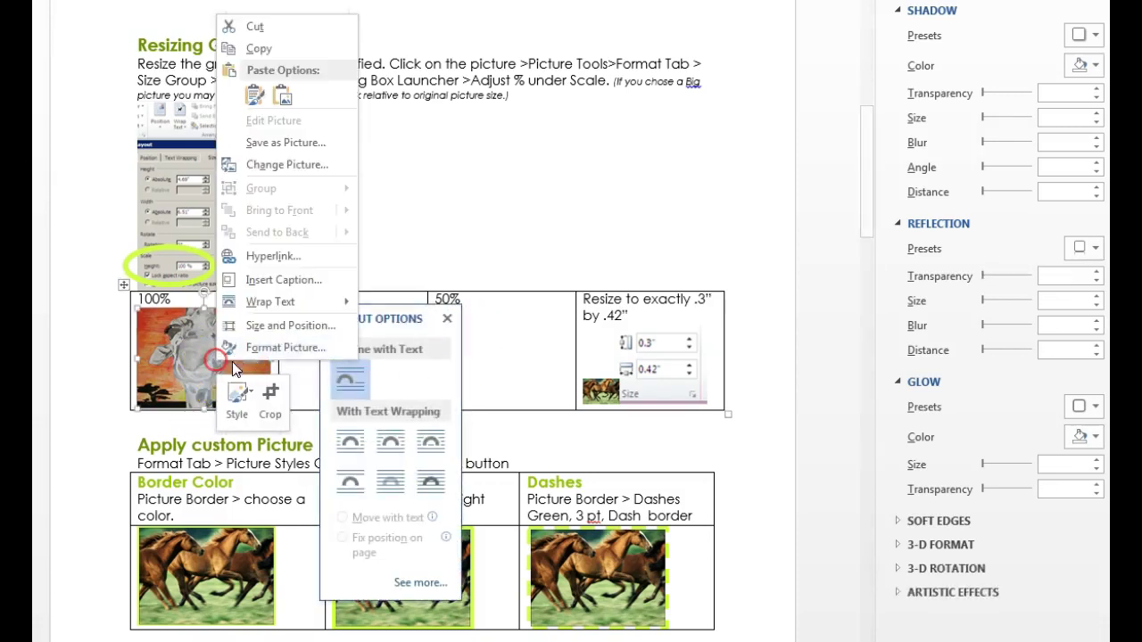
left_click(296, 353)
left_click(286, 339)
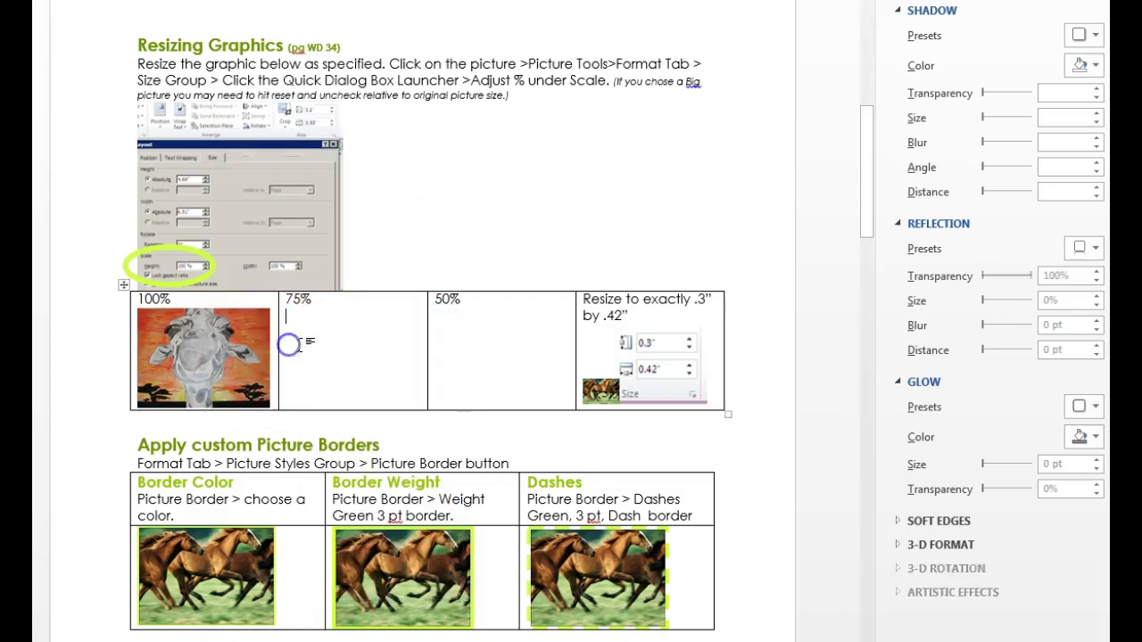
right_click(304, 332)
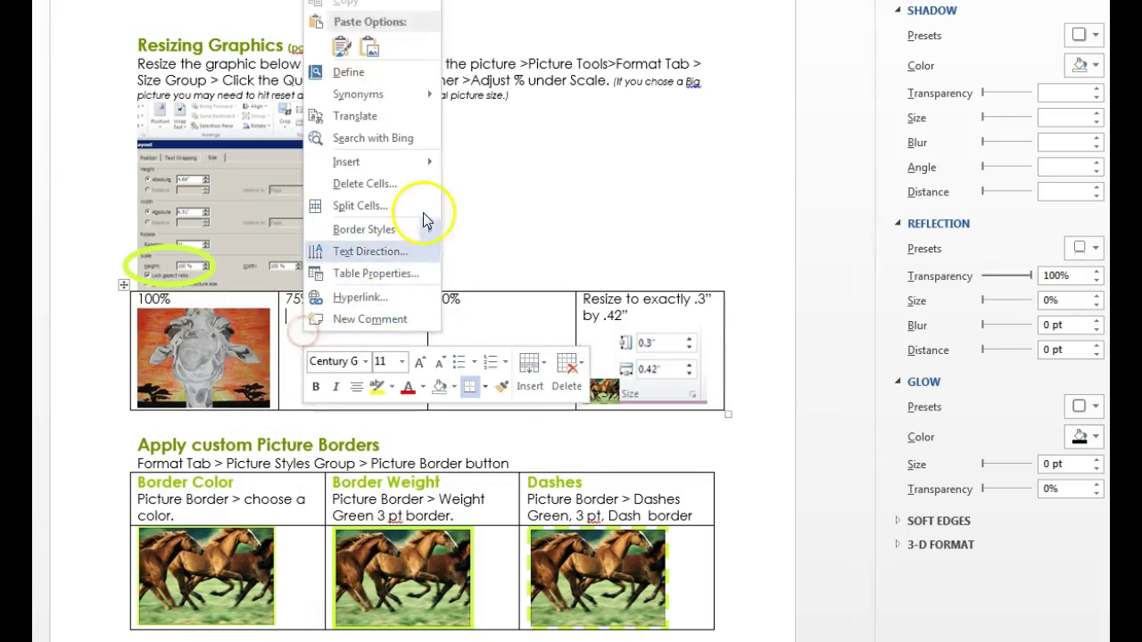
left_click(374, 44)
right_click(453, 333)
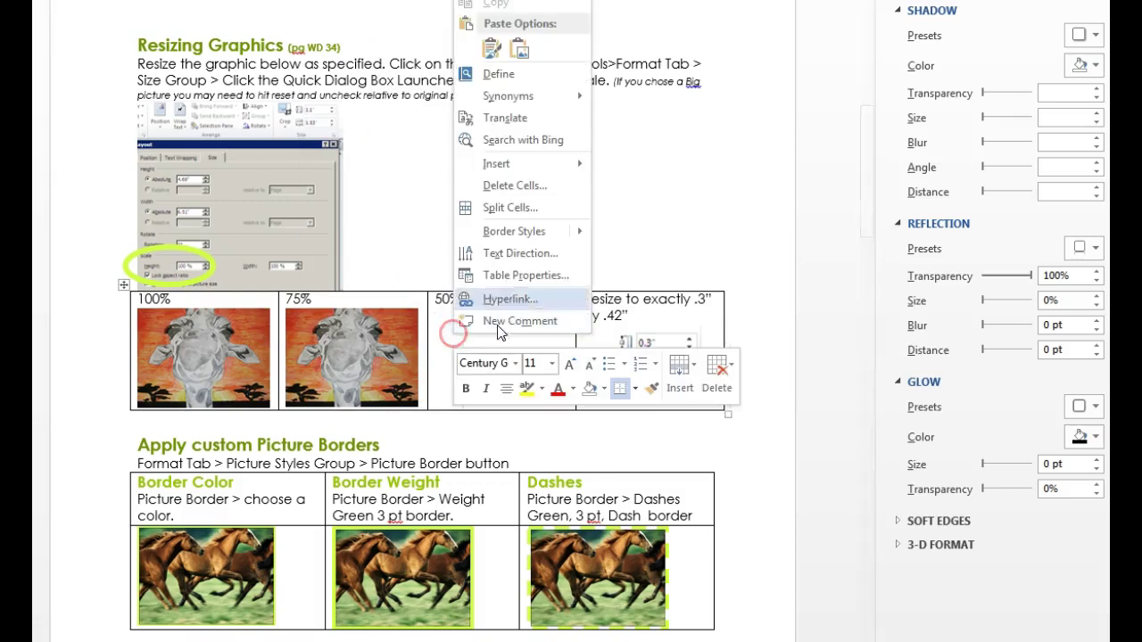
left_click(520, 53)
Step: Delete the small horse and paste the giraffe into the Resize to exactly cell
left_click(599, 418)
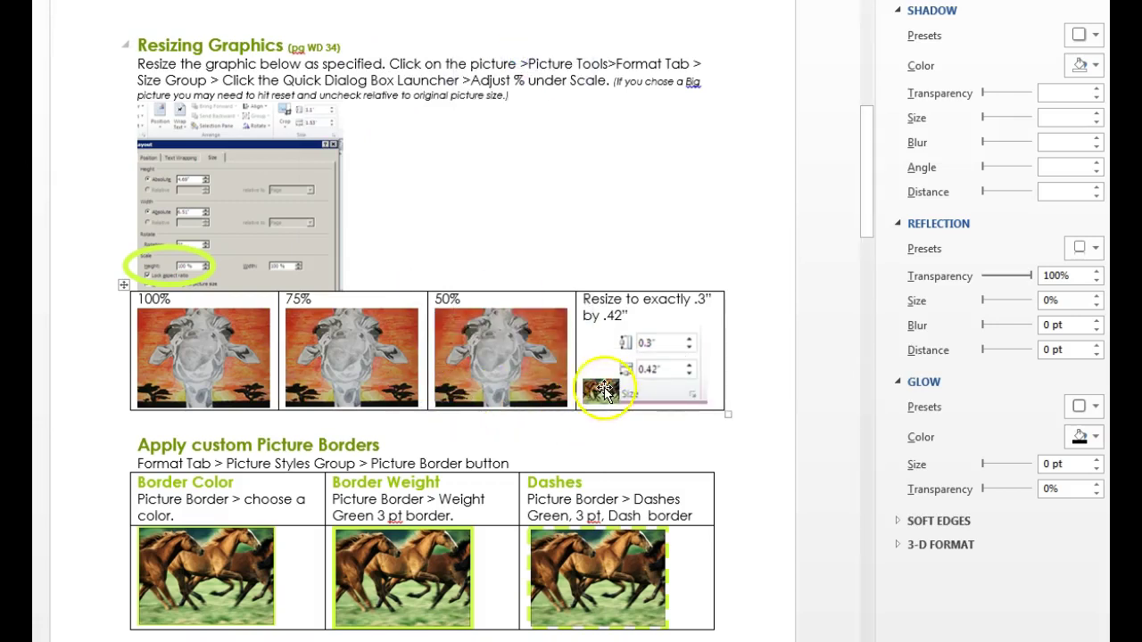
left_click(602, 391)
key("Delete")
left_click(679, 392)
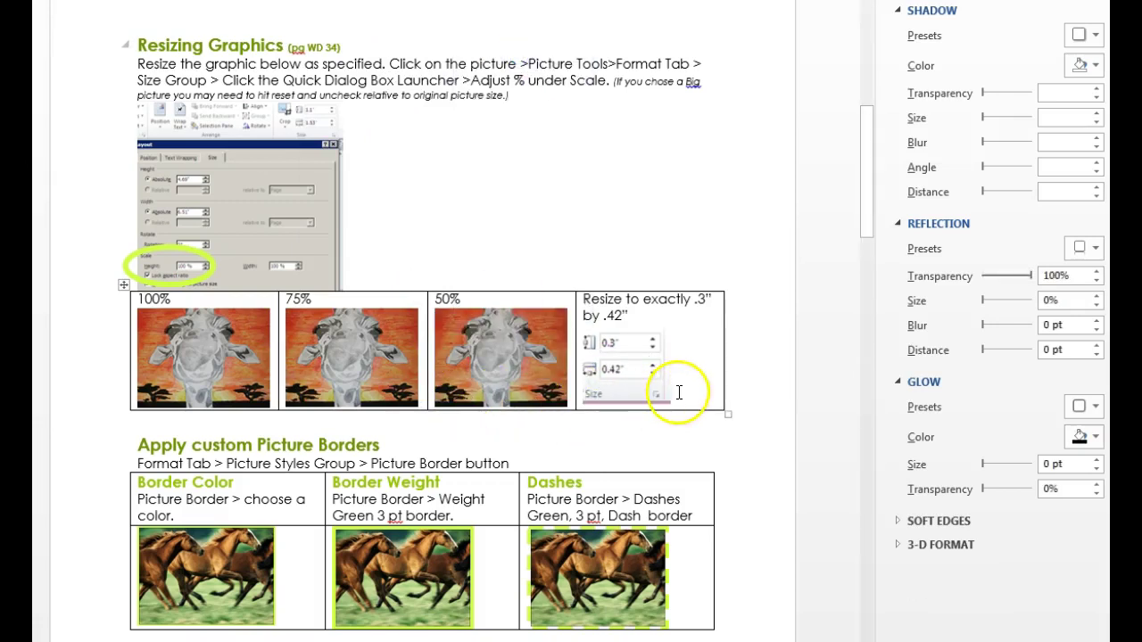
right_click(678, 393)
left_click(728, 105)
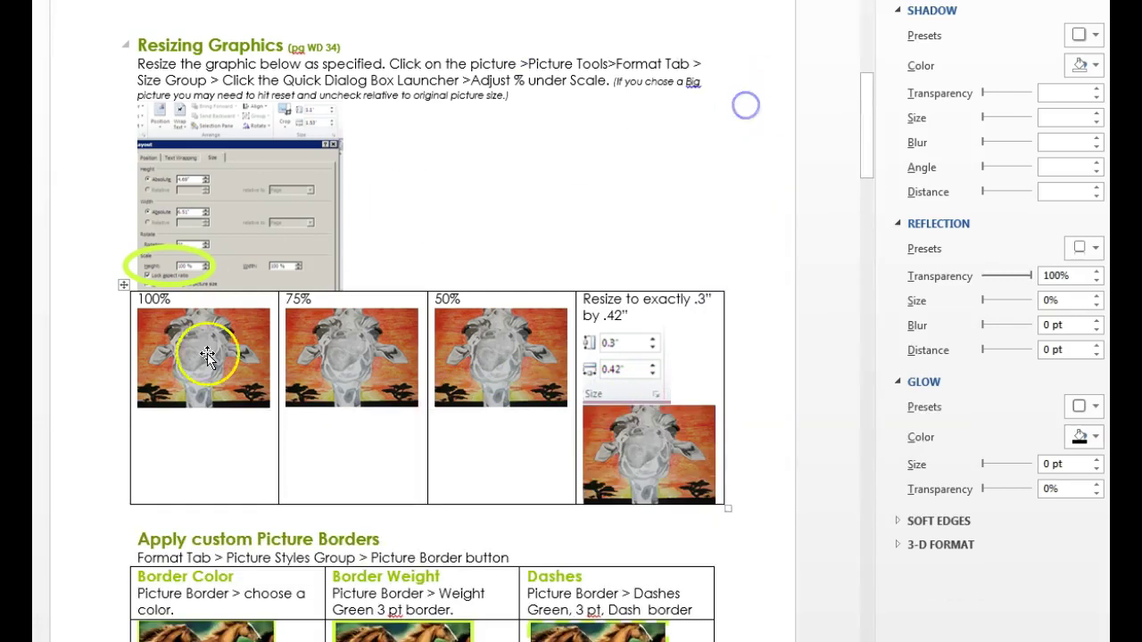
Step: Set the 75% cell giraffe's Scale Height to 75 in the Size dialog
left_click(389, 359)
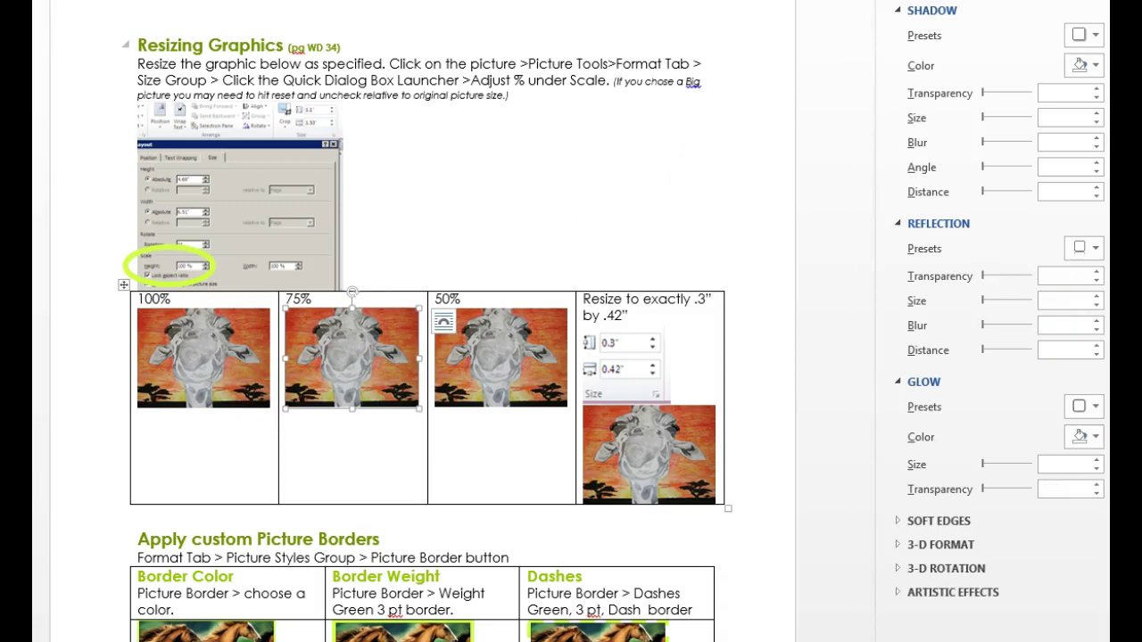
left_click(892, 2)
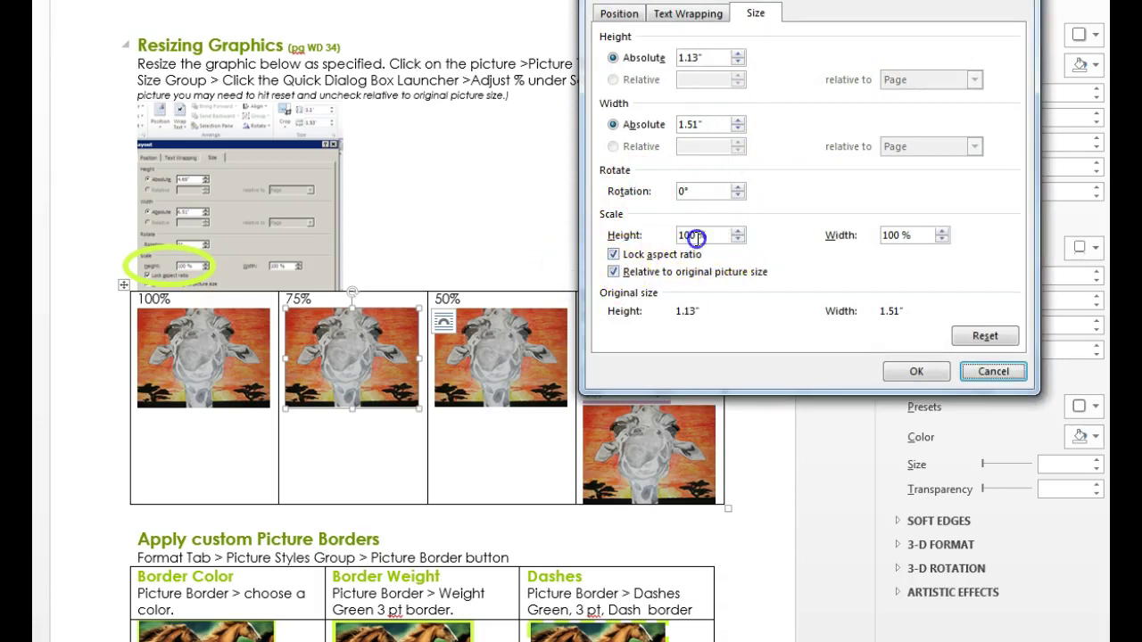
left_click_drag(695, 237, 637, 238)
type("75")
key("Return")
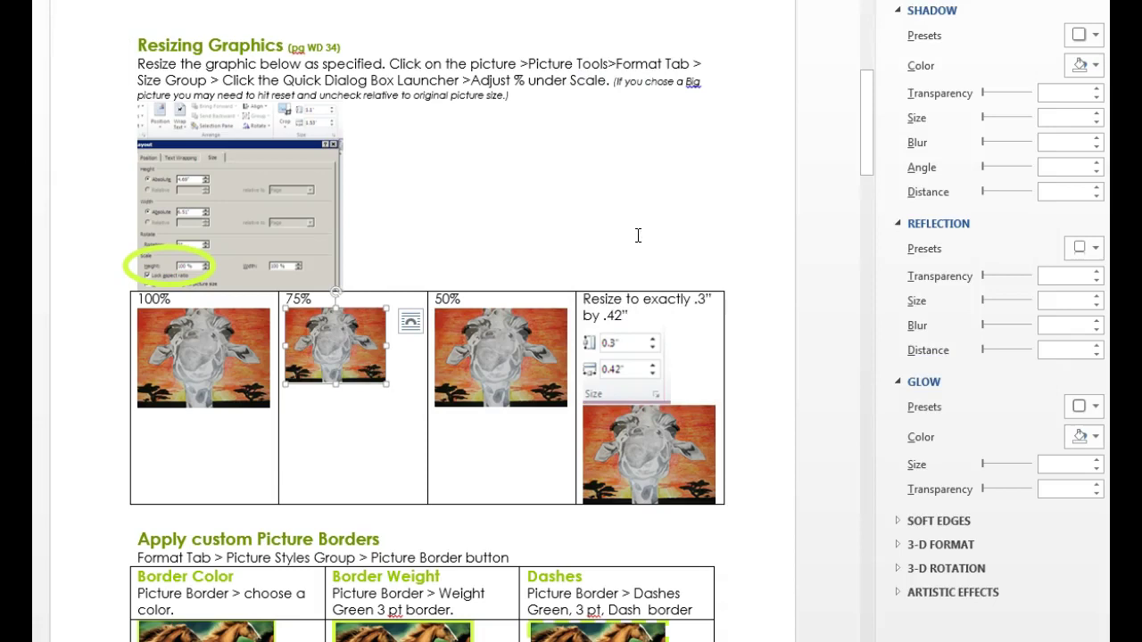
left_click(494, 355)
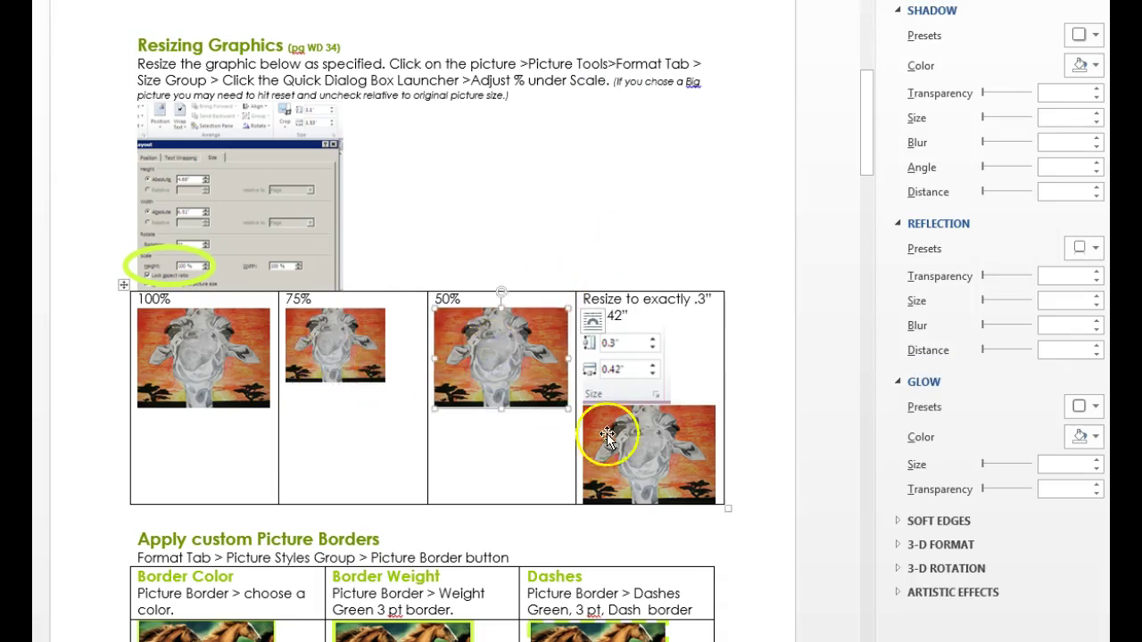
left_click(648, 469)
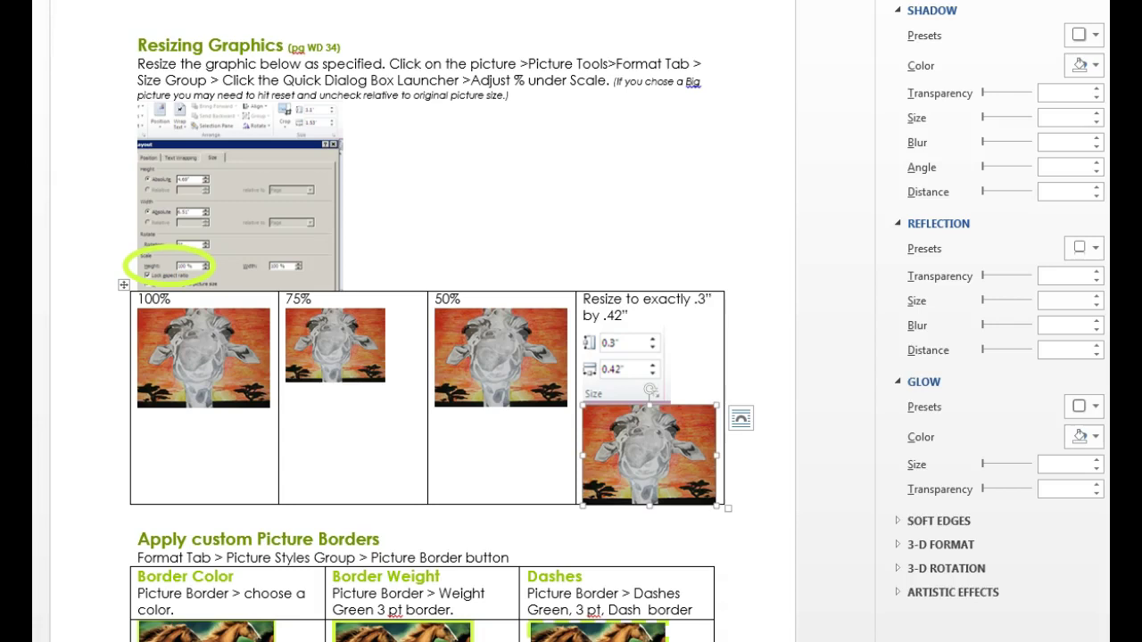
Step: Size the Resize to exactly giraffe to 0.31" by 0.42" with Lock aspect ratio unchecked
key("Return")
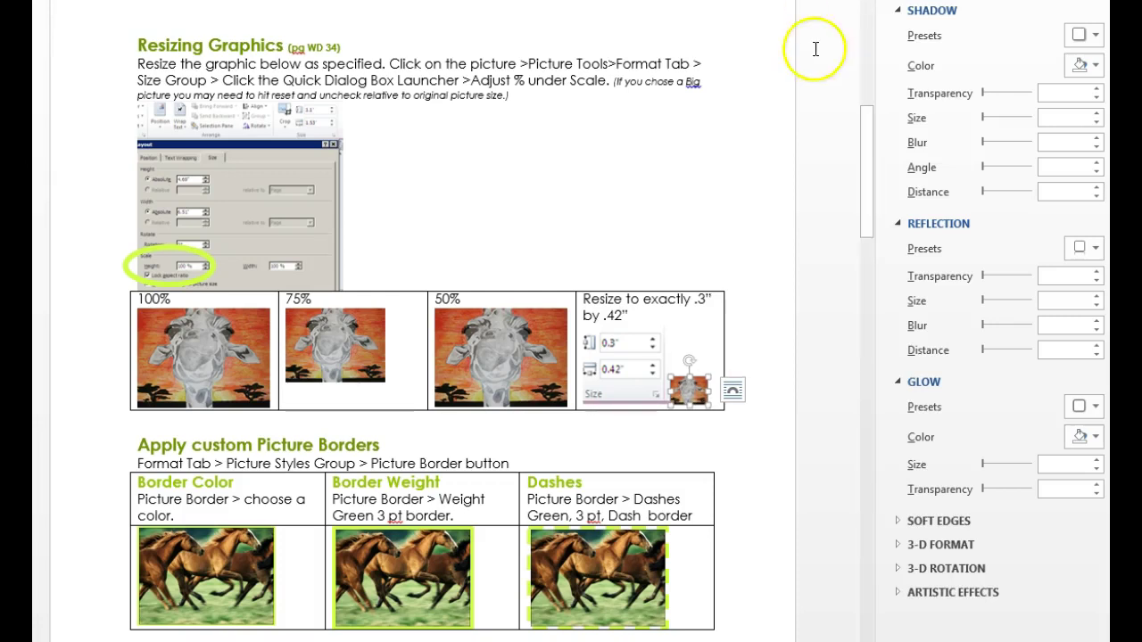
left_click(689, 389)
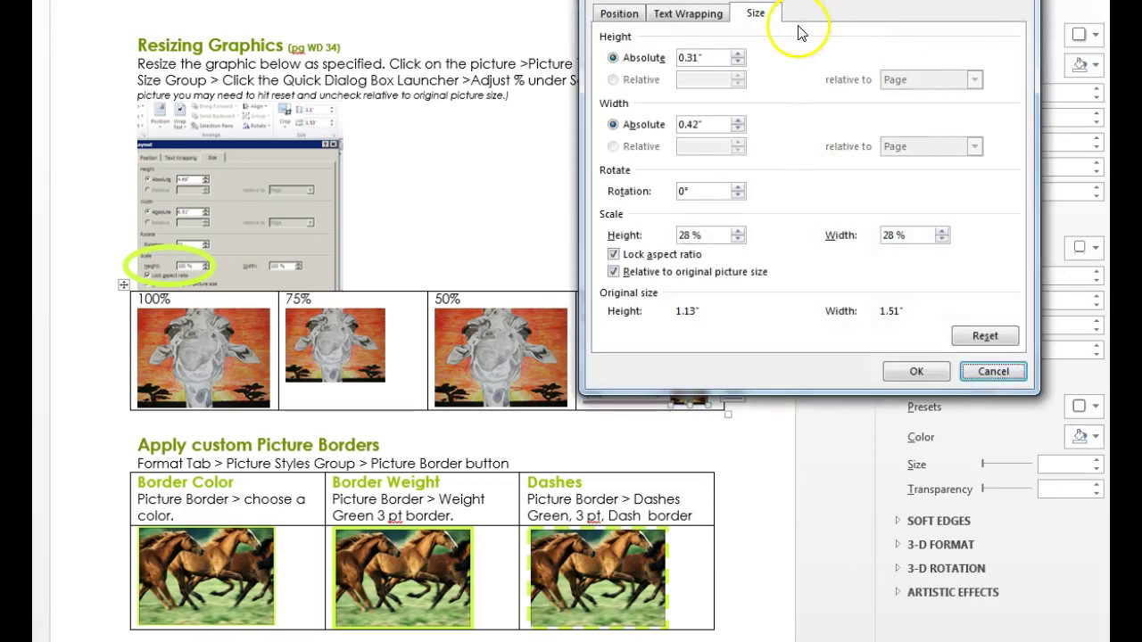
left_click(614, 255)
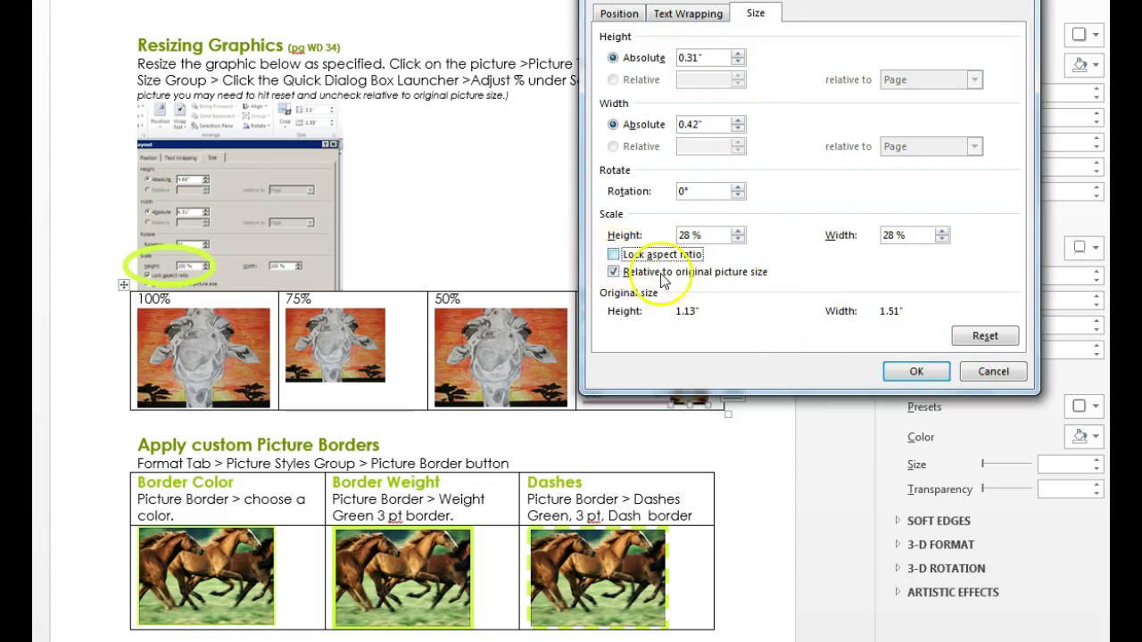
left_click(916, 372)
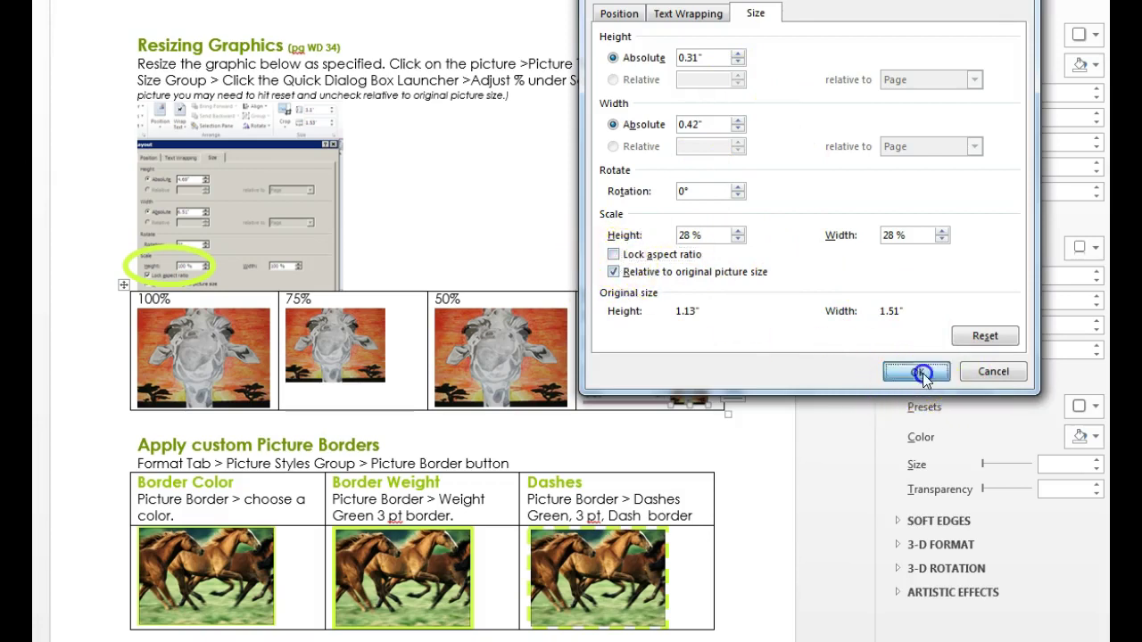
scroll(546, 399, "down", 4)
scroll(547, 399, "down", 3)
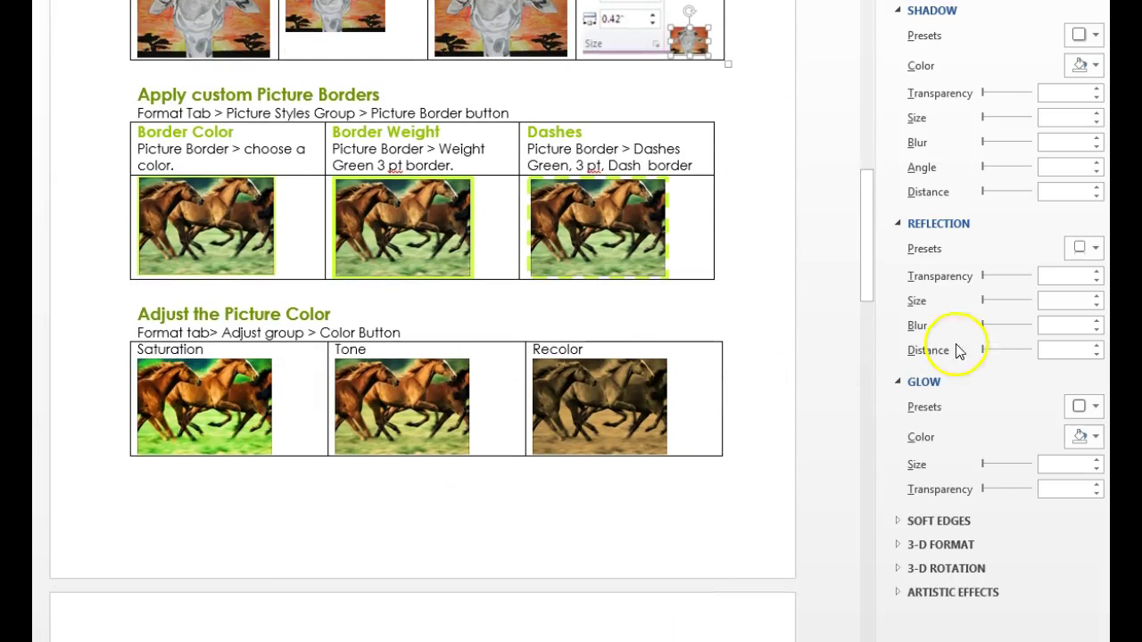
left_click(194, 218)
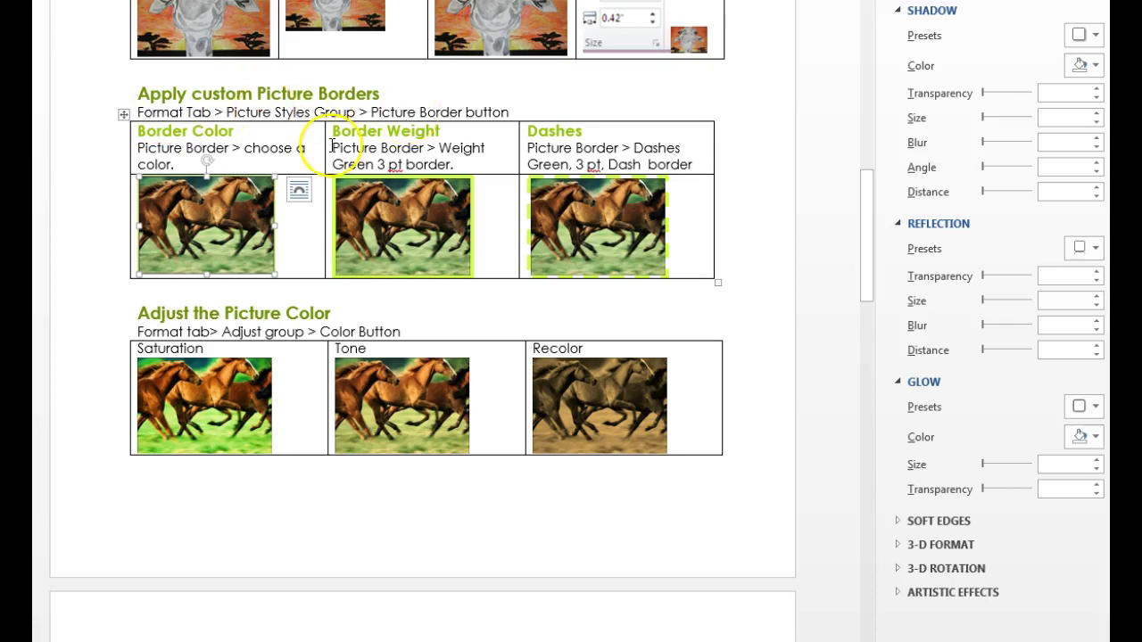
left_click(205, 245)
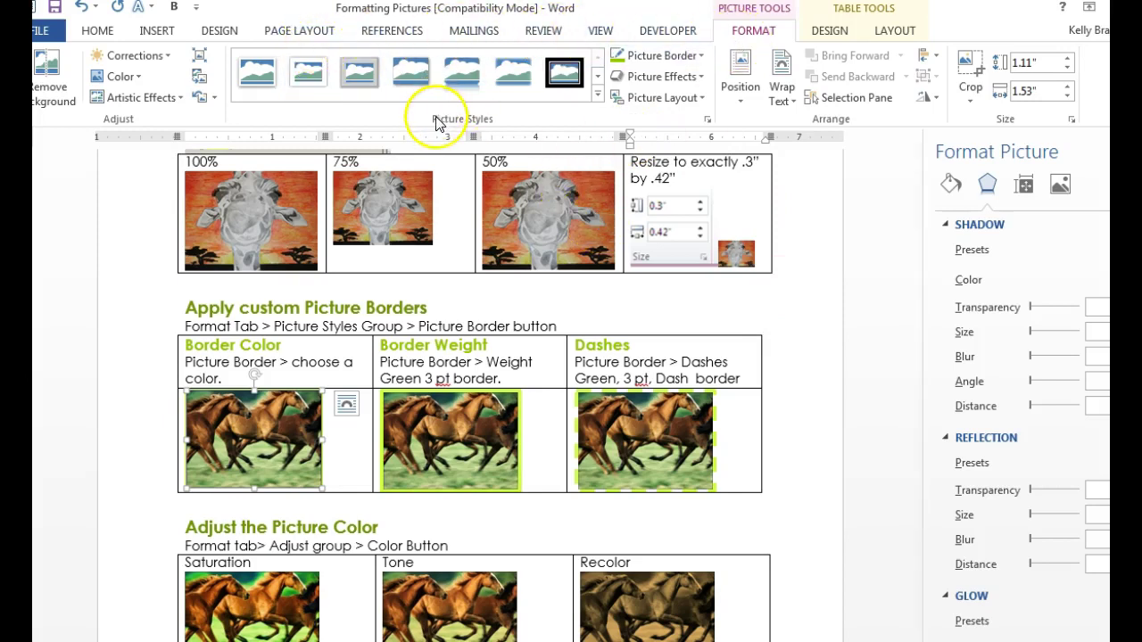
left_click(683, 57)
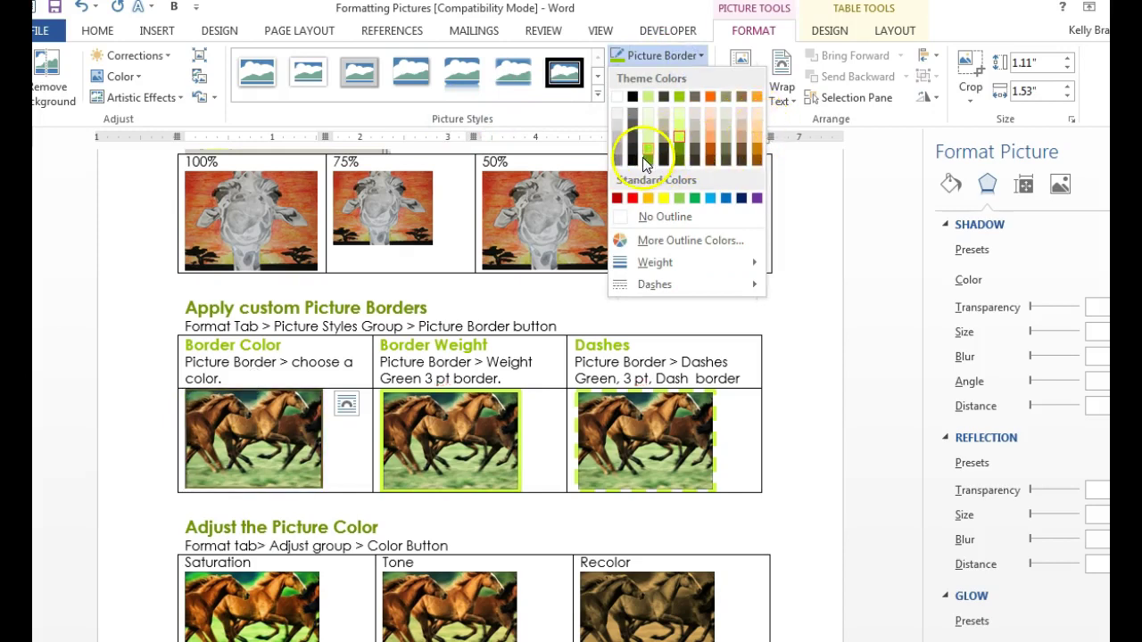
mouse_move(729, 267)
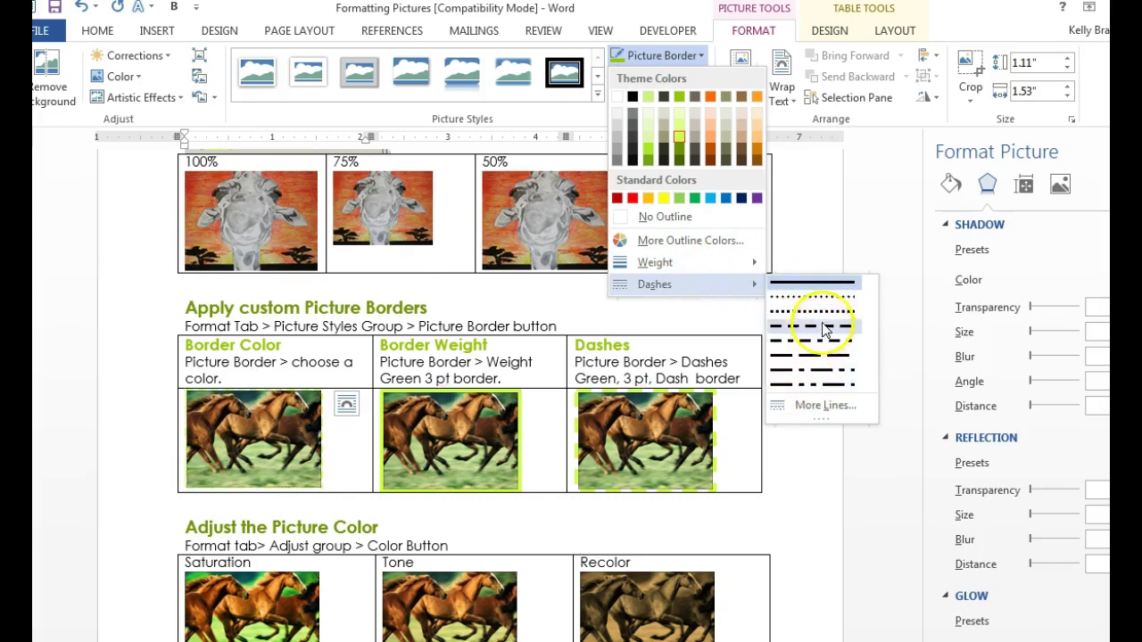
left_click(790, 505)
scroll(765, 500, "down", 5)
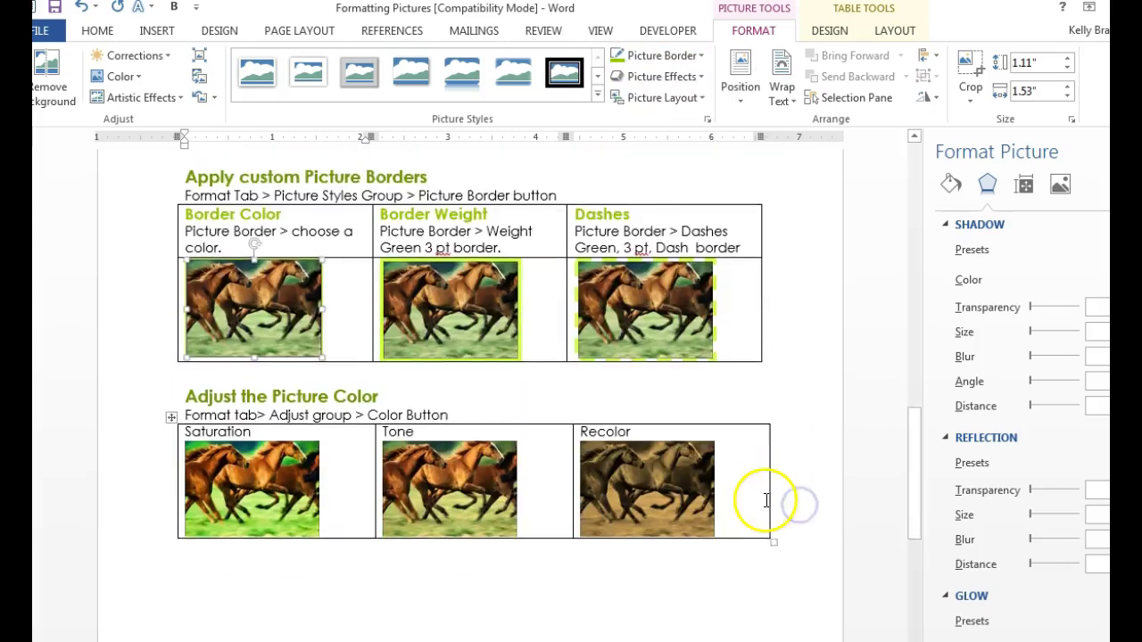
left_click(256, 275)
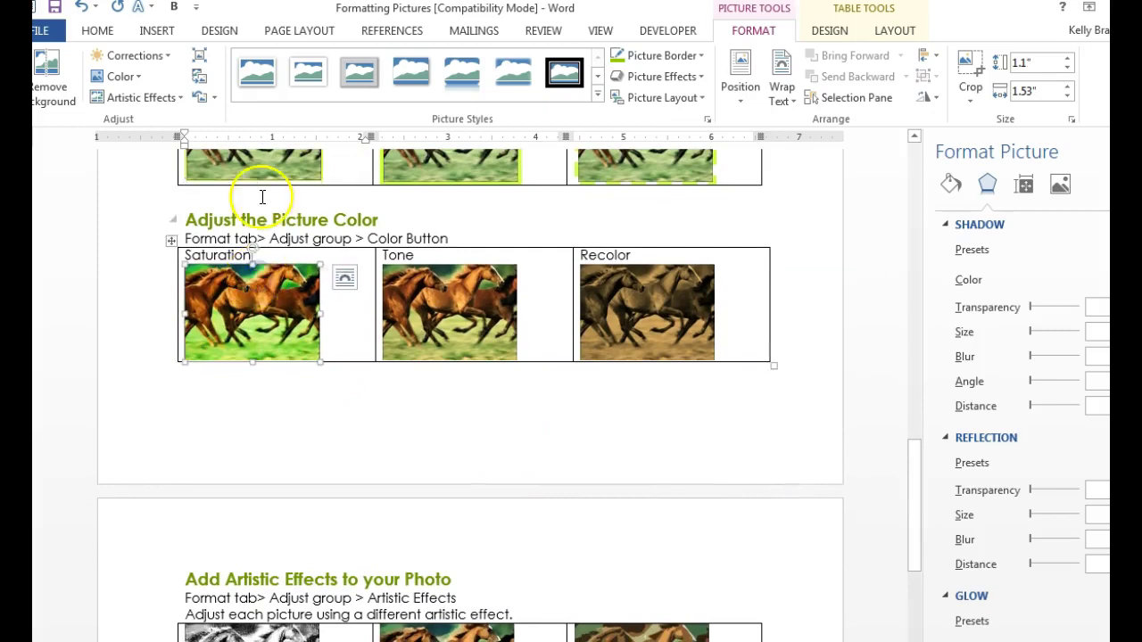
left_click(132, 79)
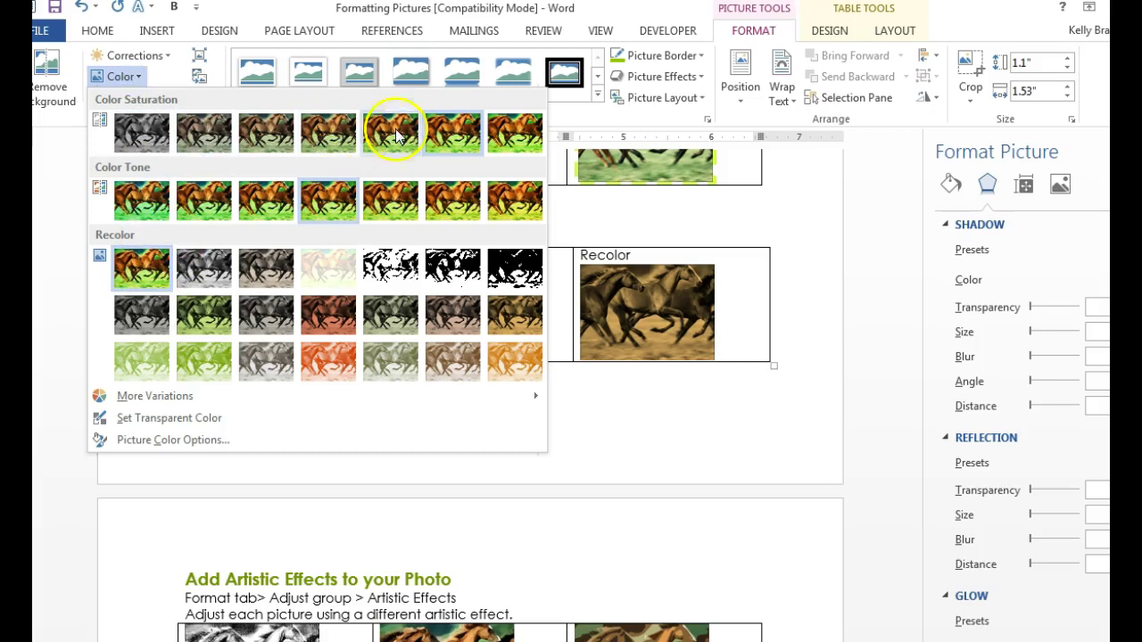
left_click(705, 424)
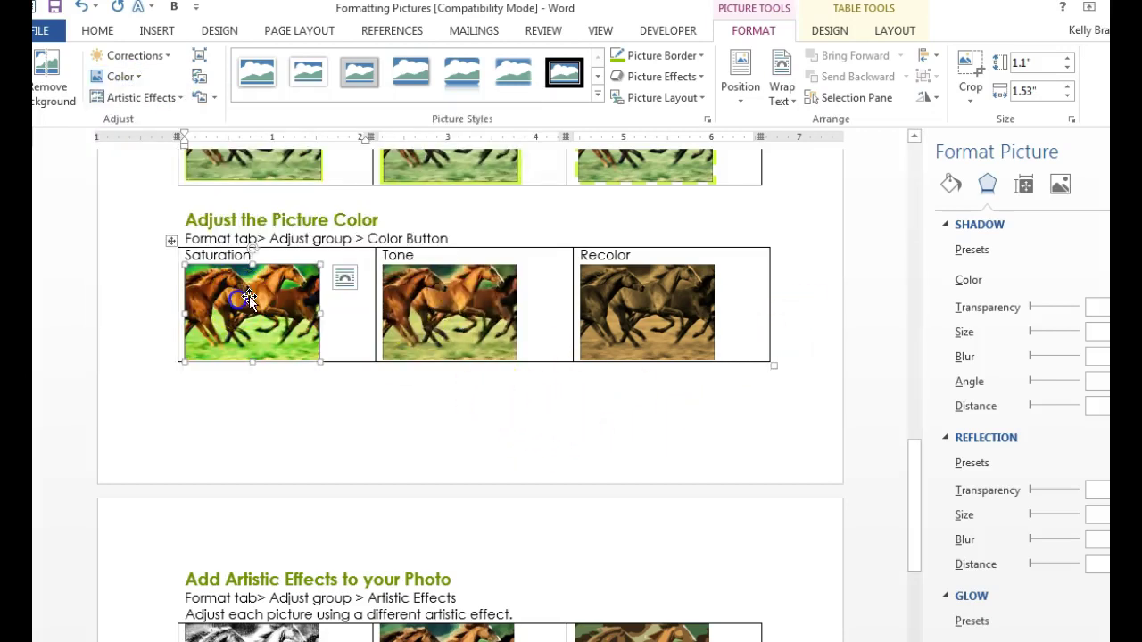
left_click(455, 294)
left_click(642, 300)
left_click(467, 302)
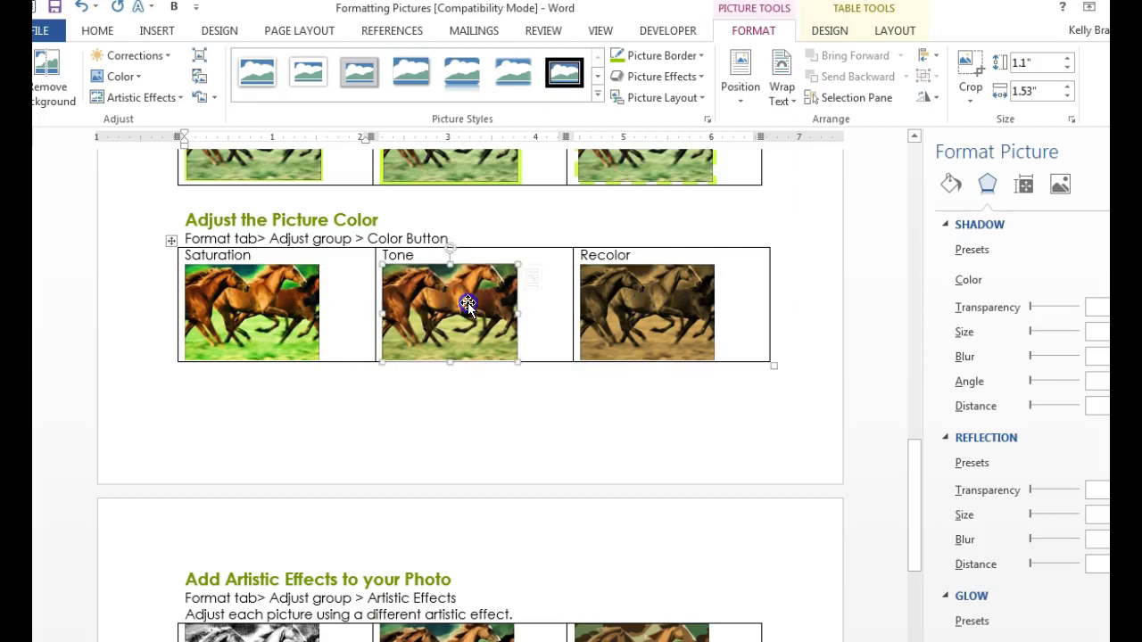
left_click(118, 77)
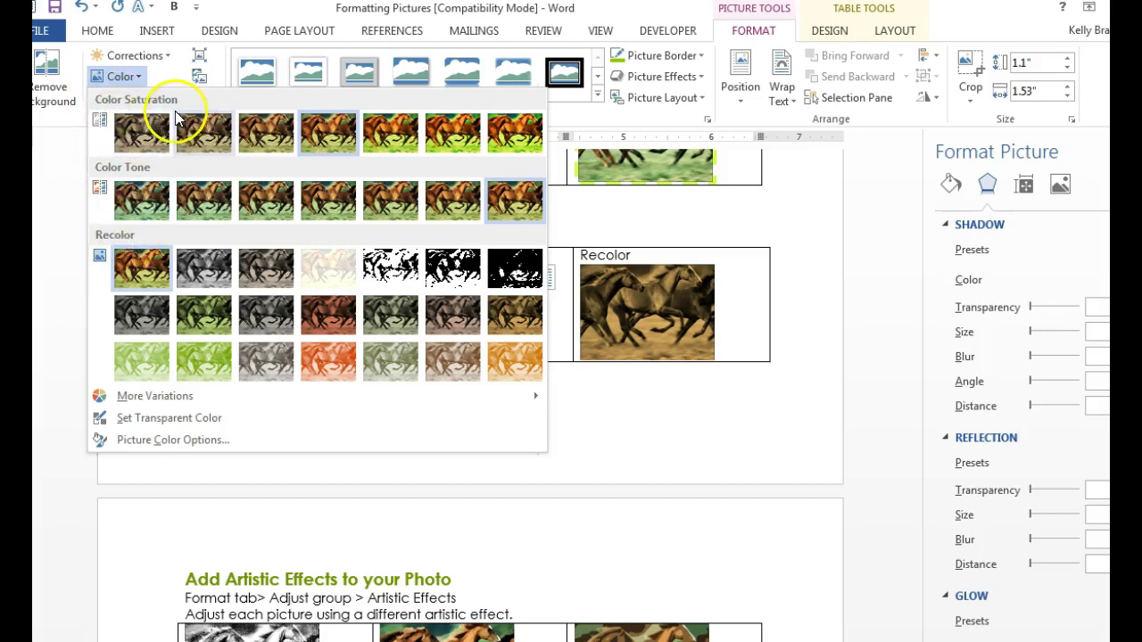
left_click(640, 470)
scroll(619, 490, "down", 5)
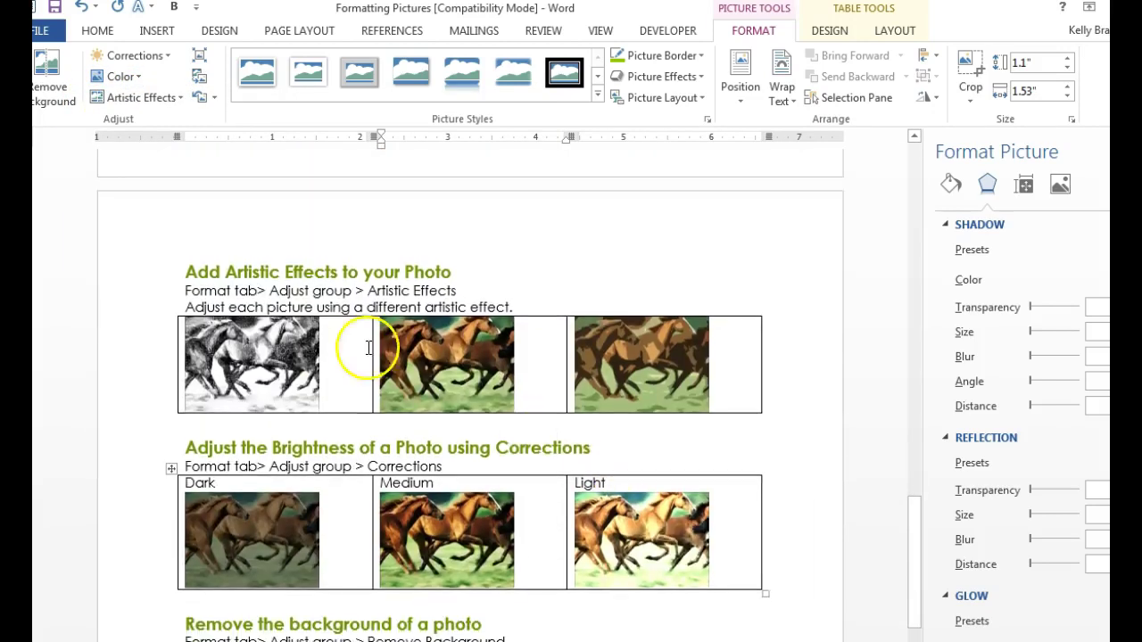
left_click(273, 360)
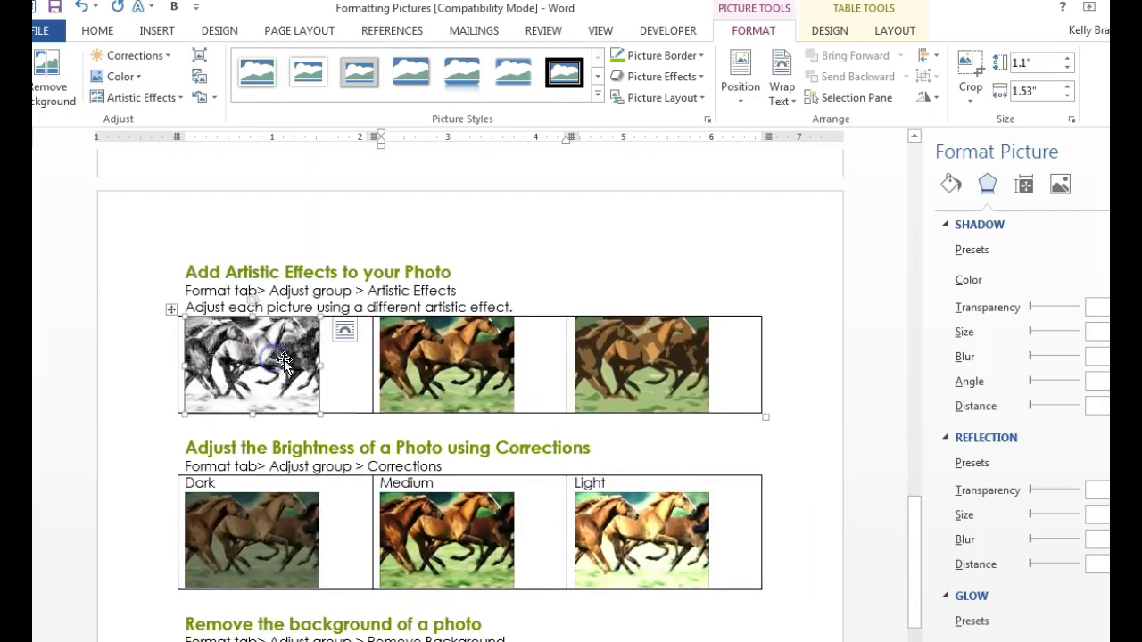
left_click(158, 100)
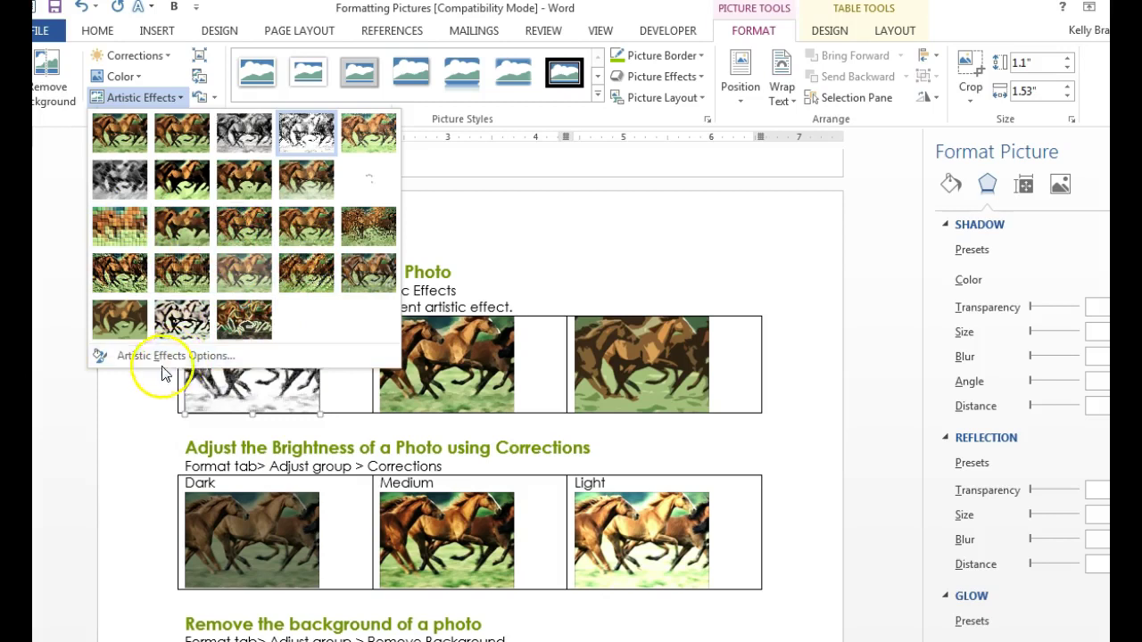
left_click(117, 407)
scroll(112, 402, "down", 5)
scroll(545, 459, "down", 3)
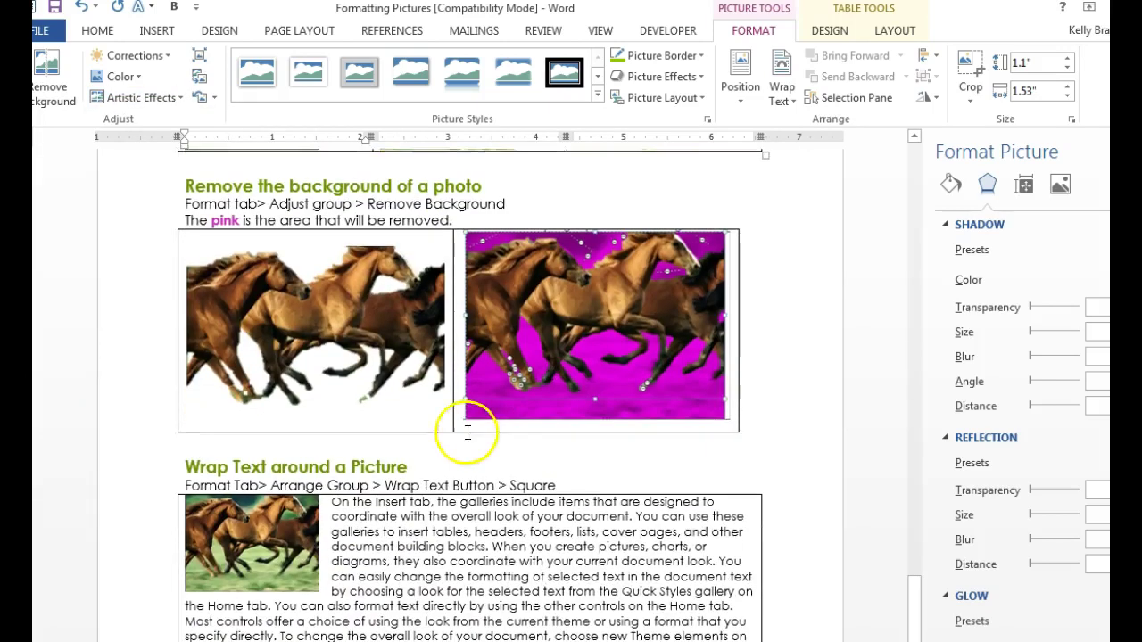
Step: Replace the left horse with the pasted giraffe, enlarged to fill the cell
left_click(353, 337)
key("Delete")
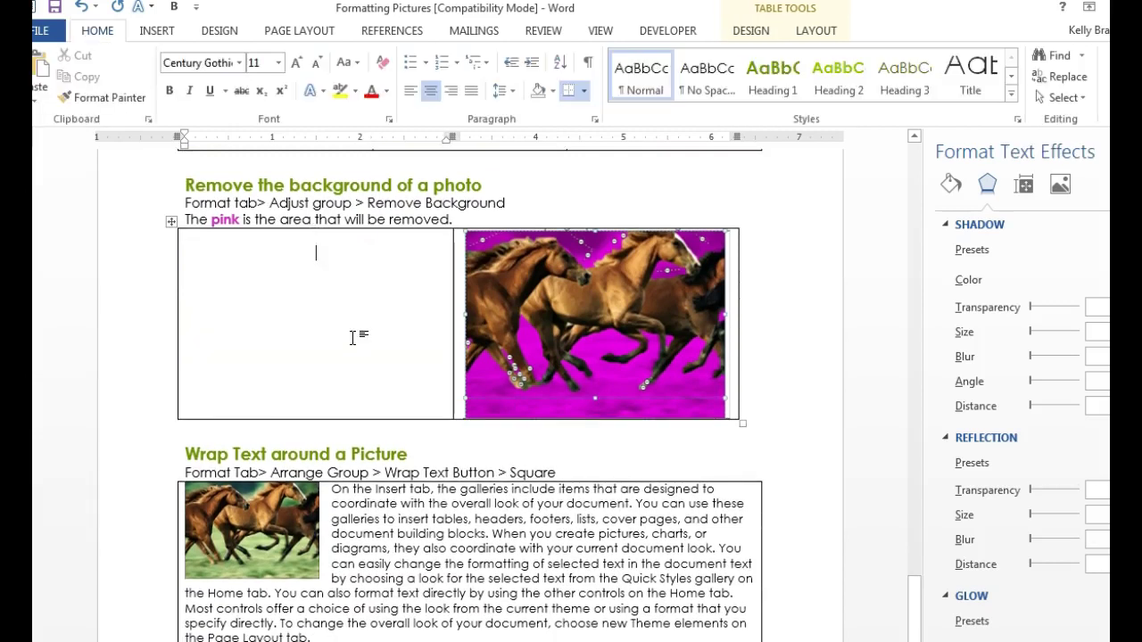
left_click(325, 355)
key("ctrl+v")
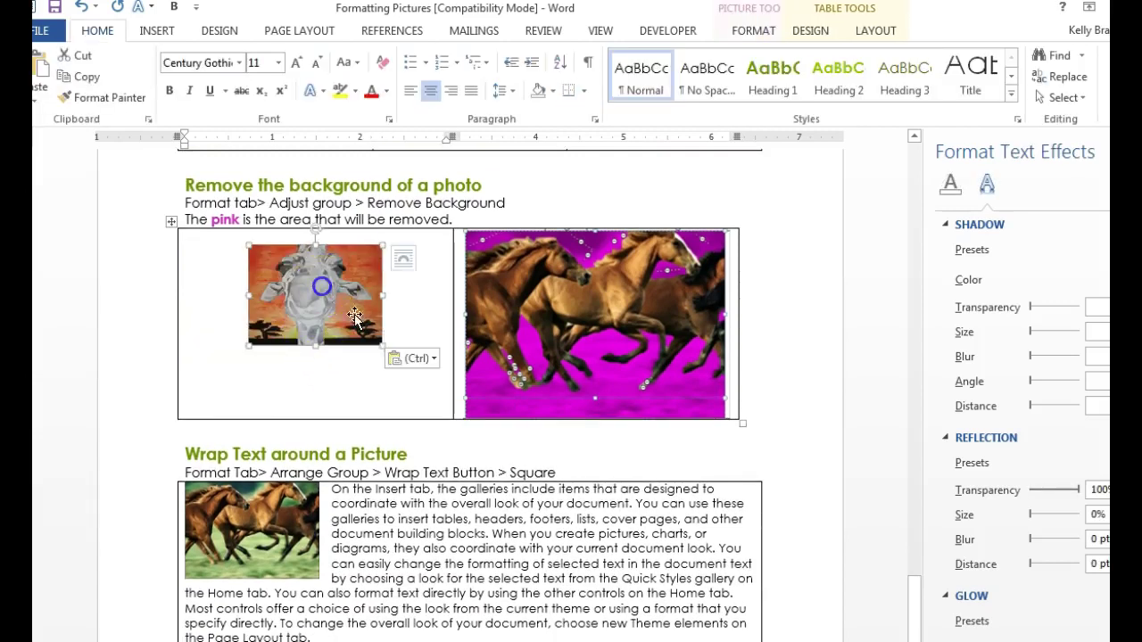
left_click(321, 323)
left_click_drag(382, 345, 432, 395)
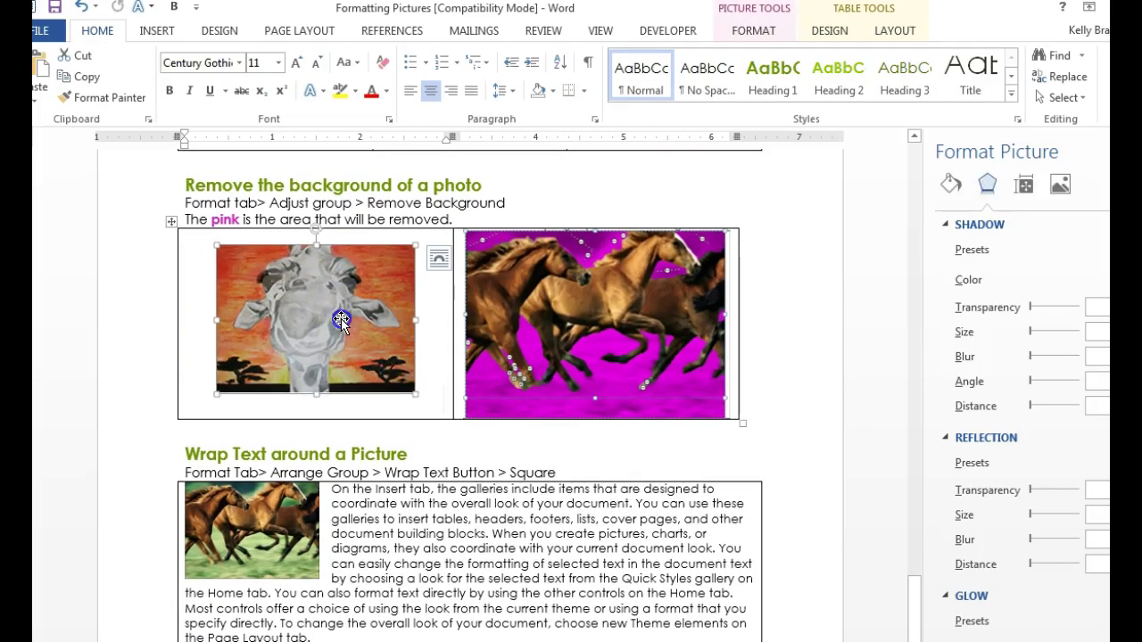
Step: Remove the giraffe's sunset background, keeping the horns and marking leftover patches for removal
double_click(341, 319)
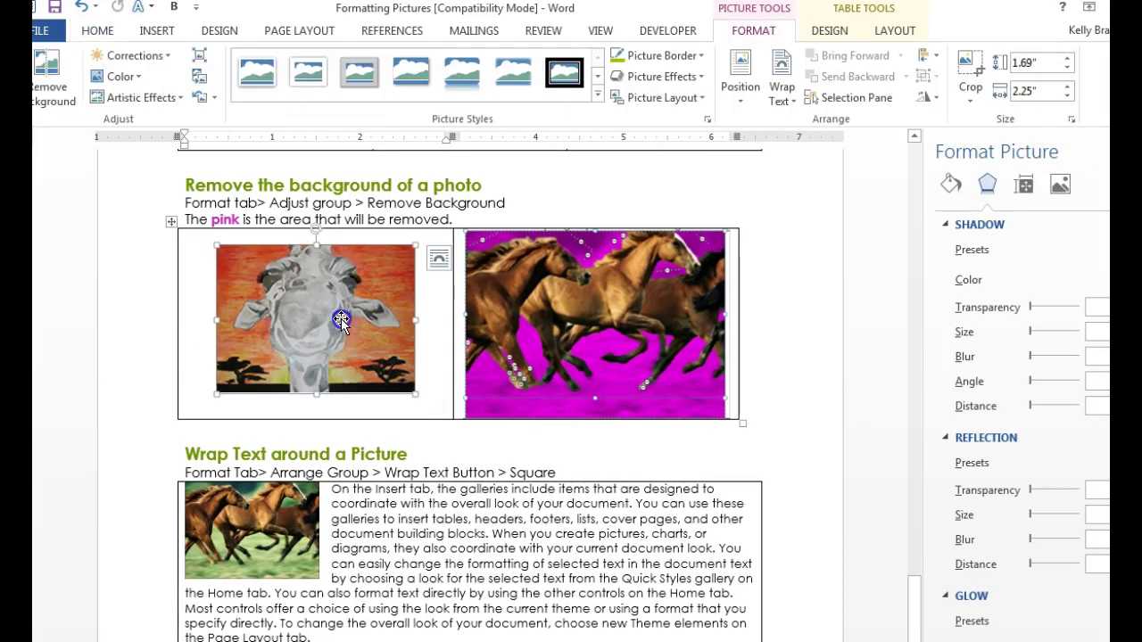
left_click(59, 95)
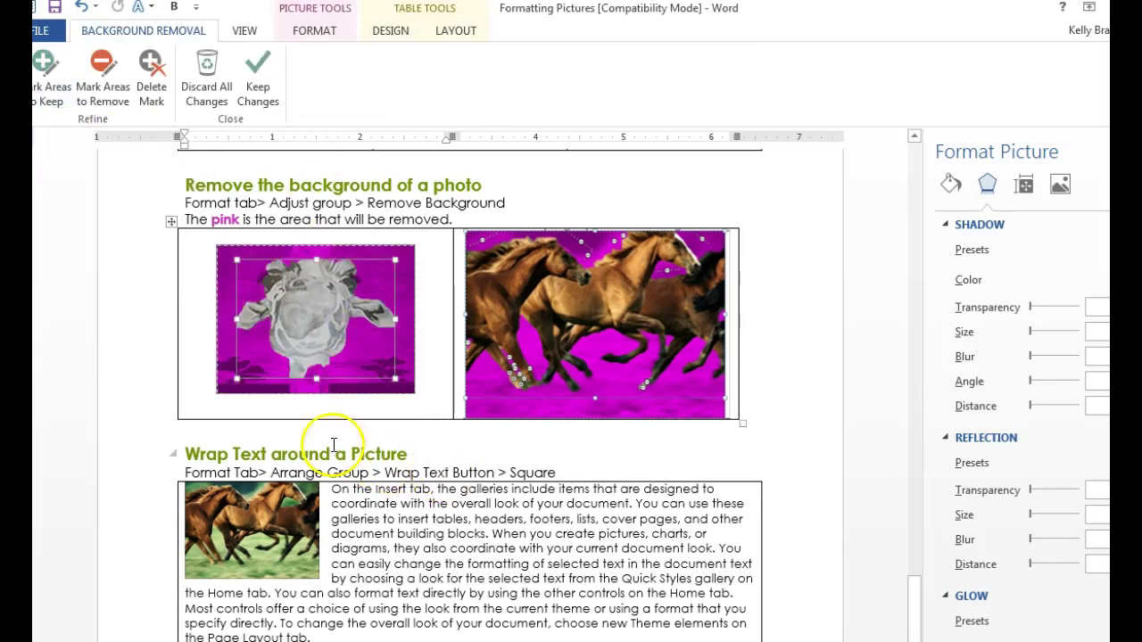
left_click(236, 319)
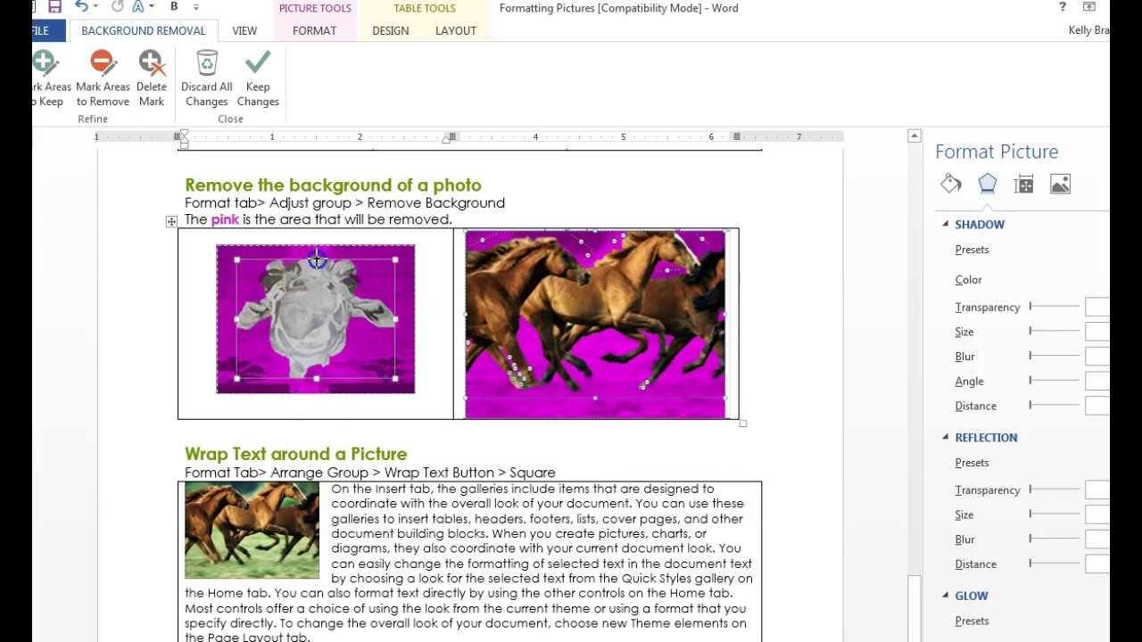
left_click_drag(317, 259, 316, 245)
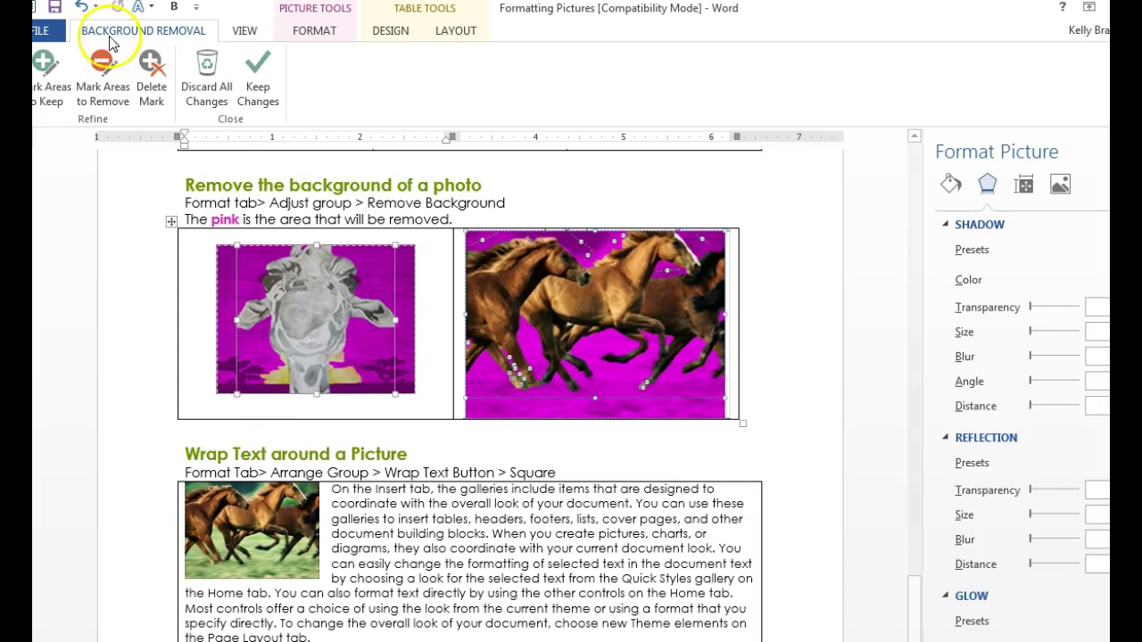
left_click(98, 70)
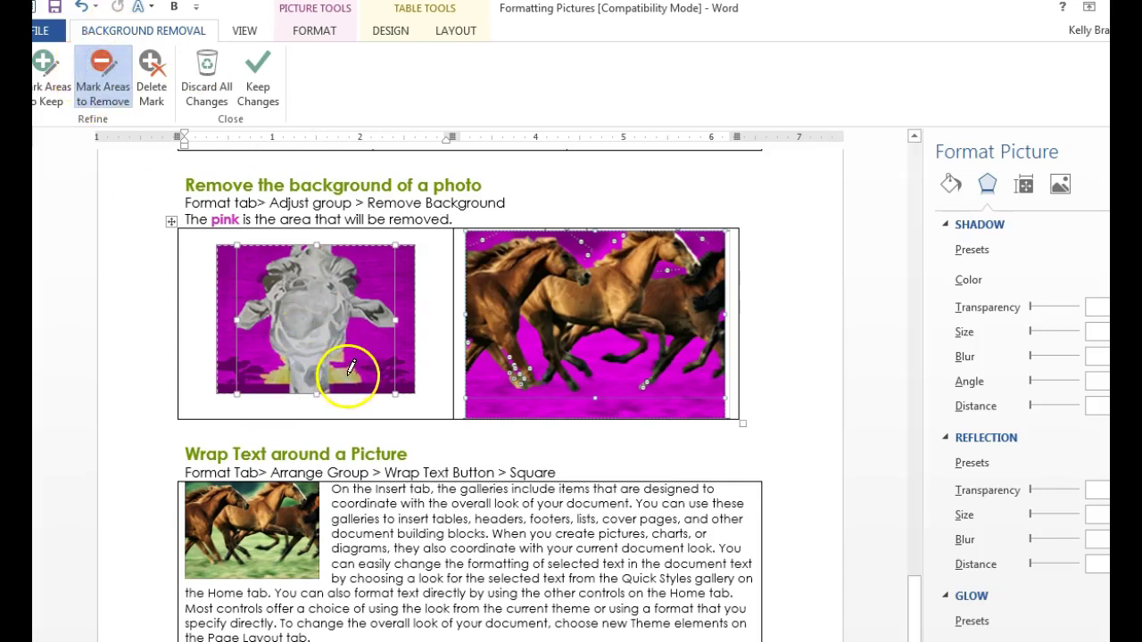
mouse_move(343, 361)
left_mouse_down()
mouse_move(377, 395)
mouse_move(345, 378)
left_mouse_up()
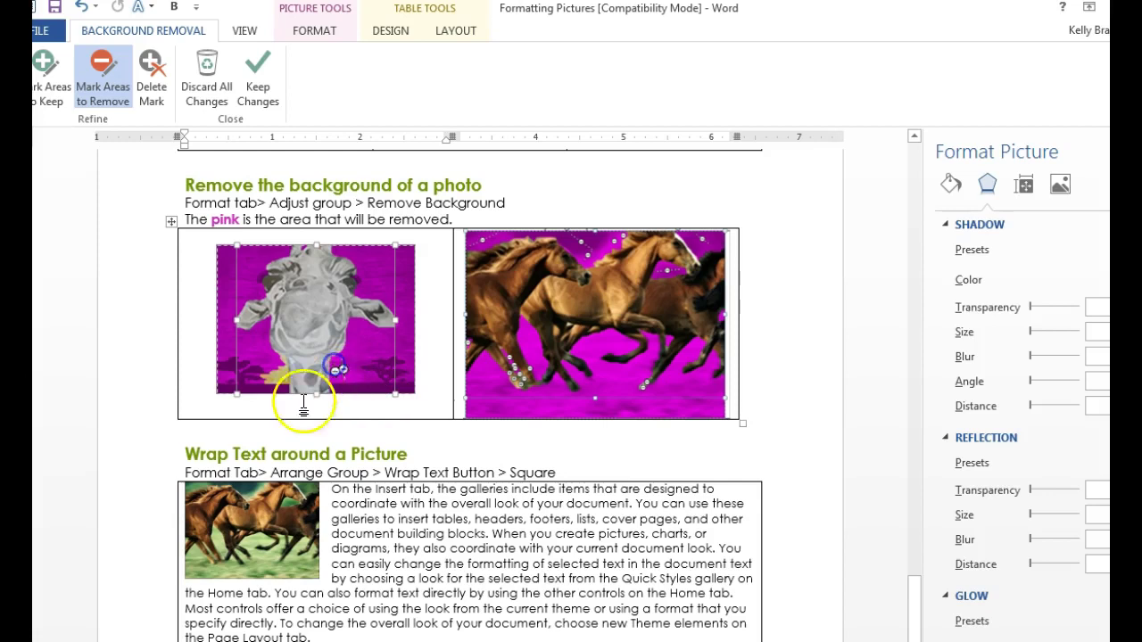
left_click(273, 377)
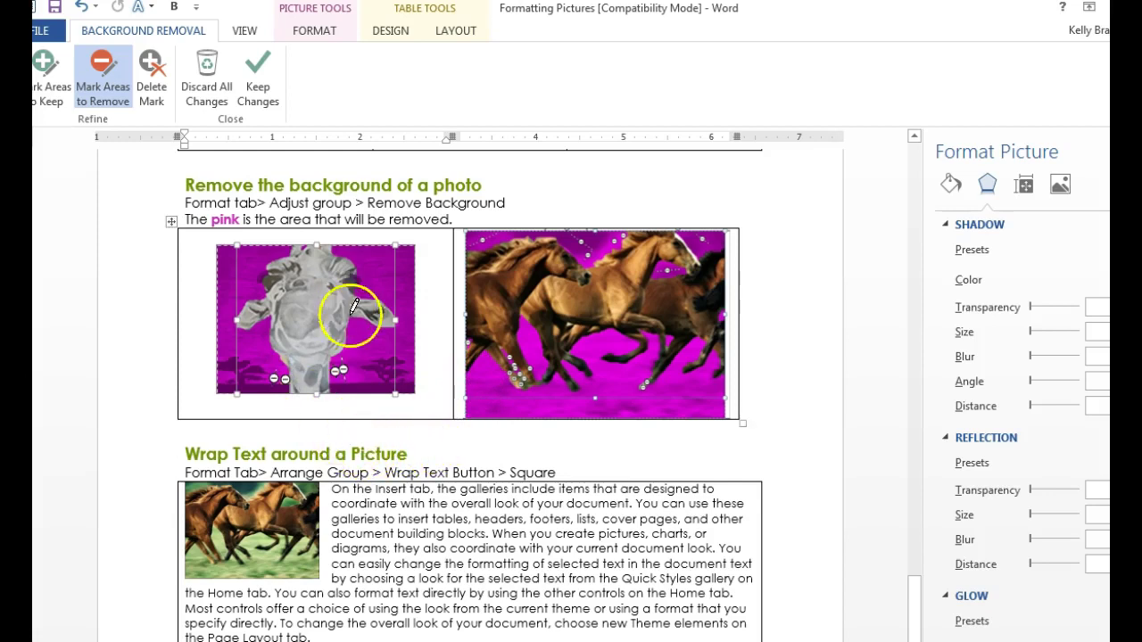
left_click(258, 93)
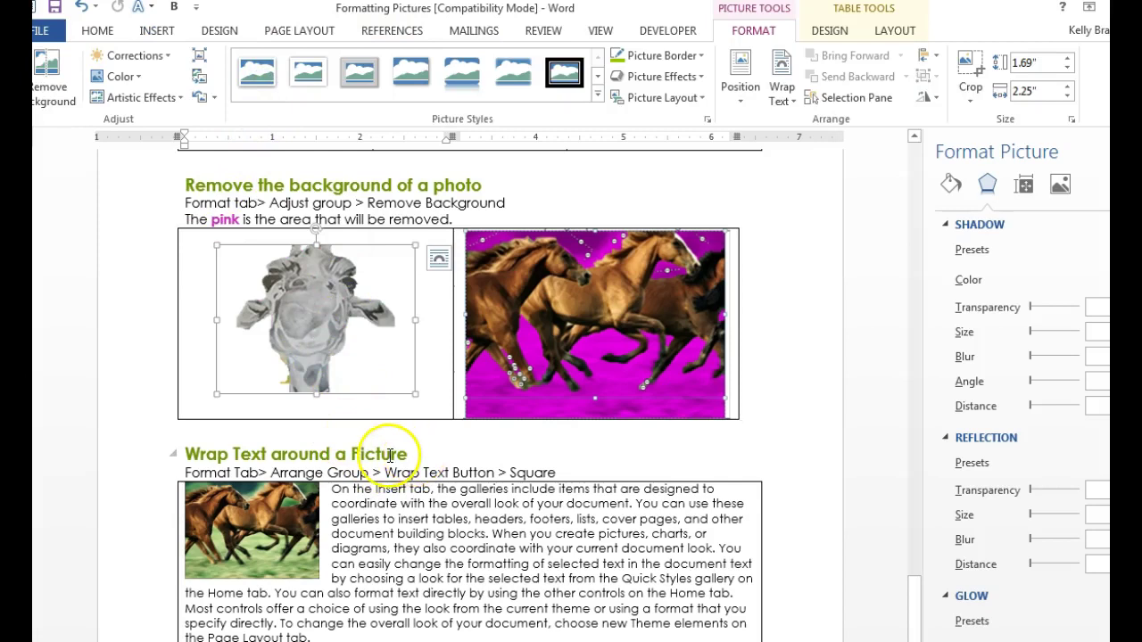
Step: Replace the Wrap Text example's horse with the giraffe pasted at the paragraph start
left_click(440, 563)
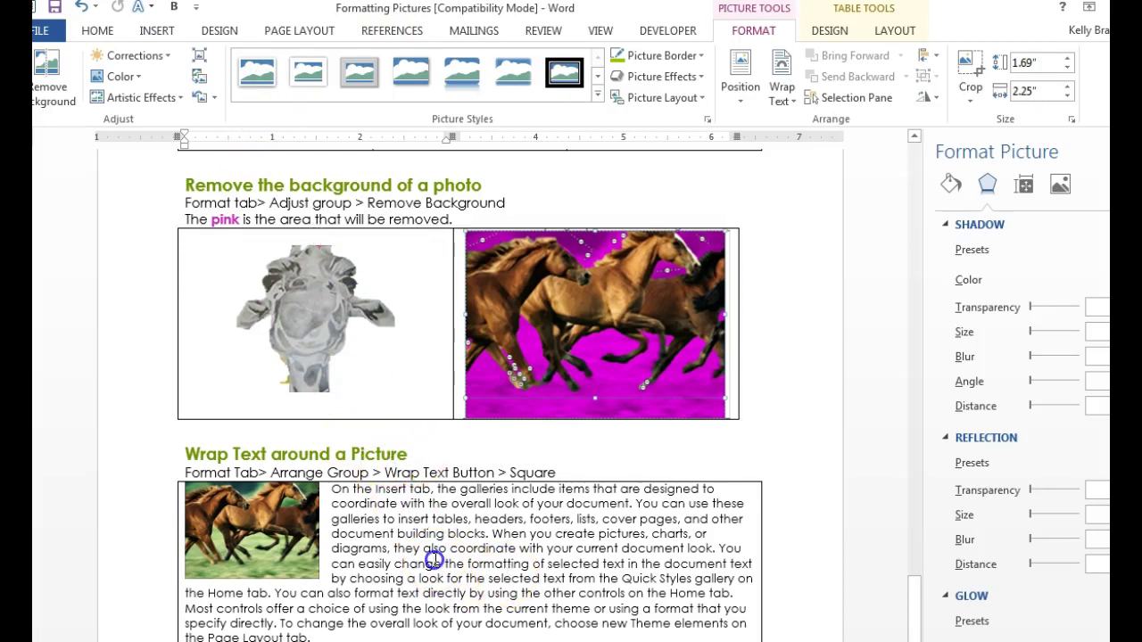
left_click(222, 517)
key("Delete")
scroll(223, 517, "up", 3)
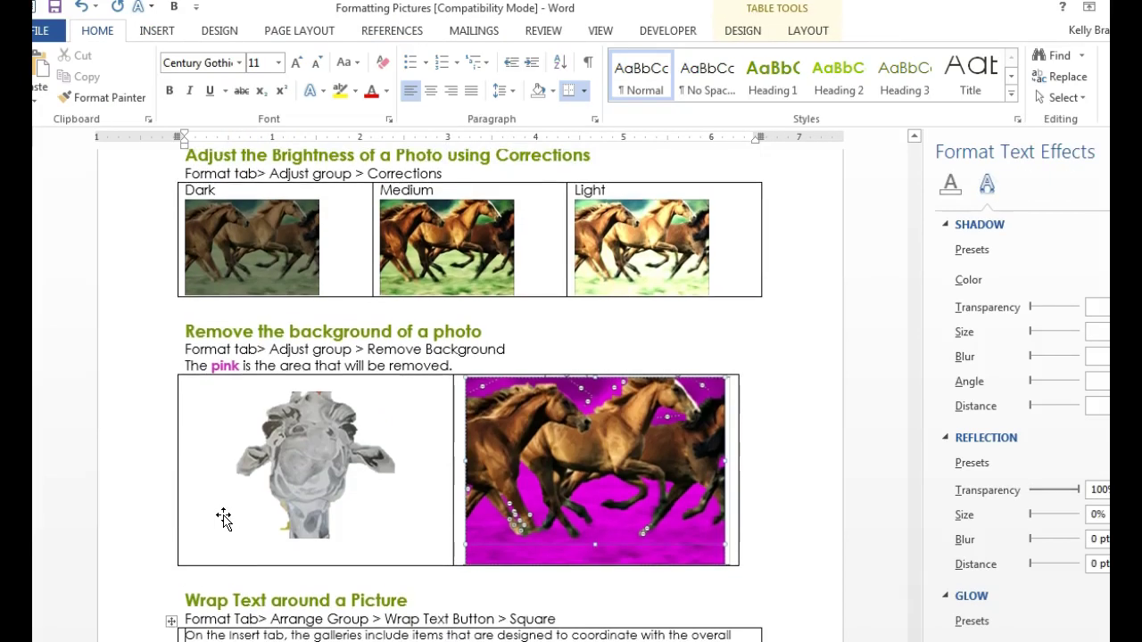
left_click(509, 578)
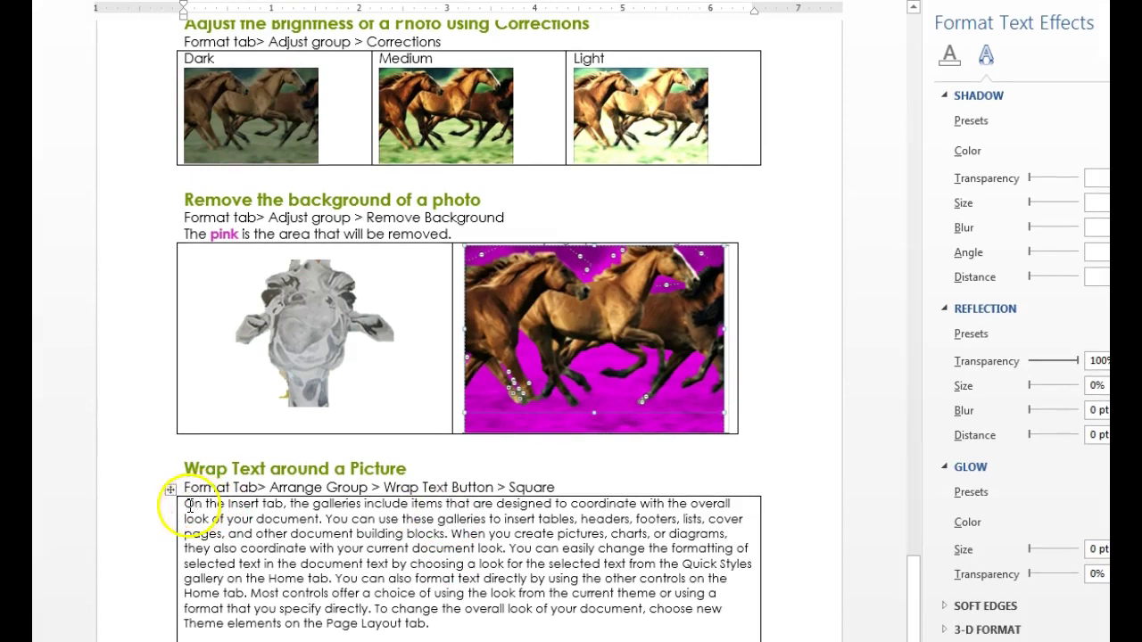
key("ctrl+v")
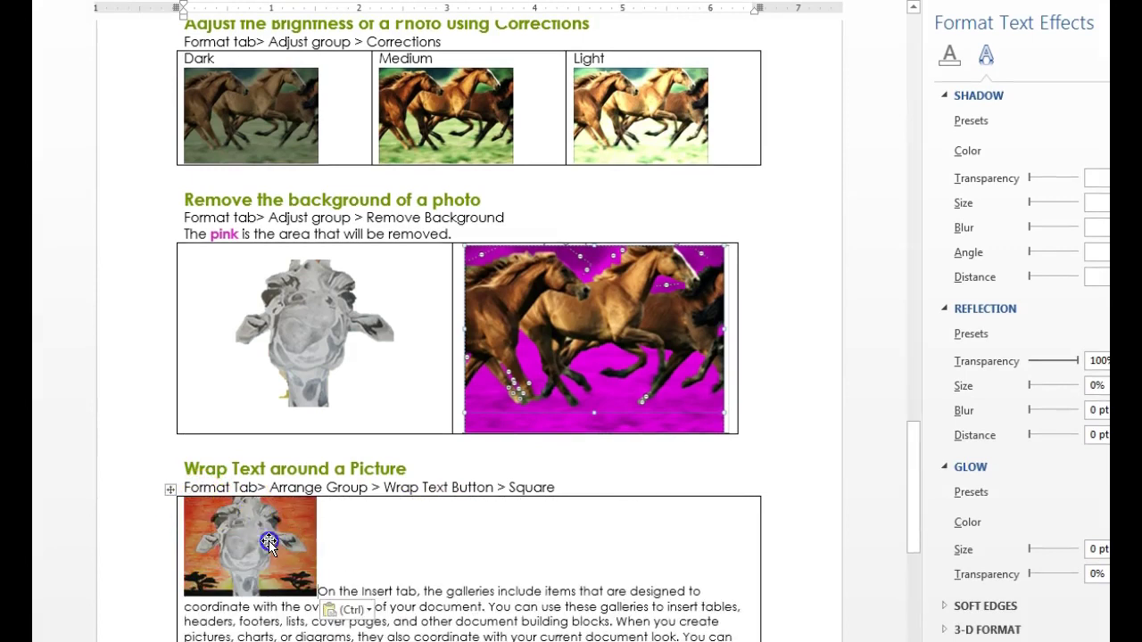
Step: Set the giraffe's text wrapping to Square and confirm it under Wrap Text
left_click(299, 538)
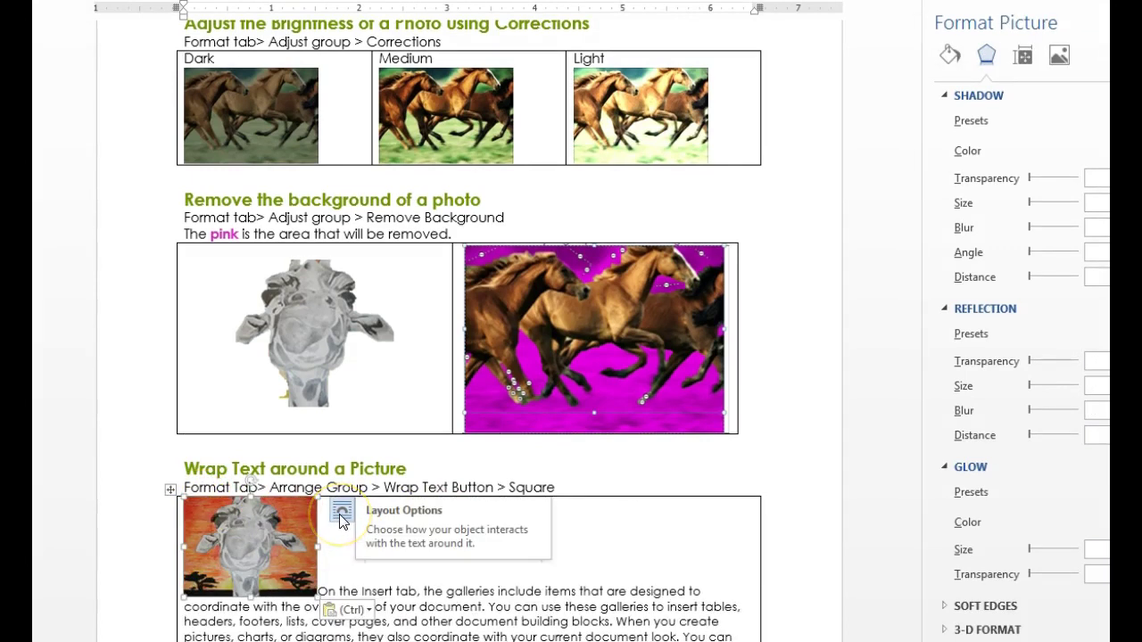
left_click(340, 512)
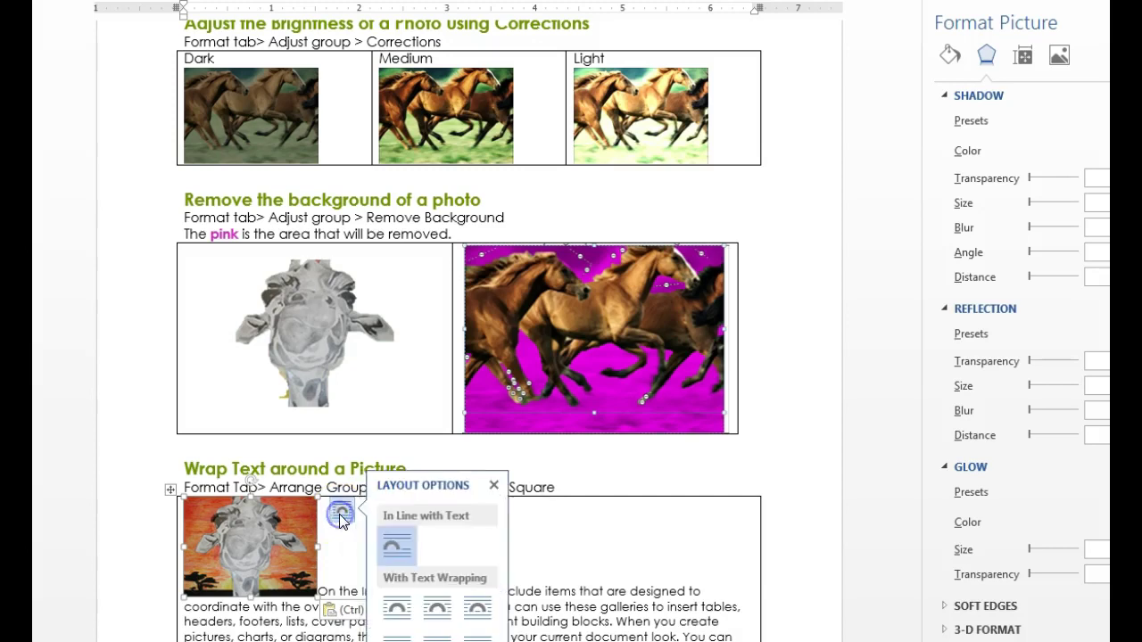
left_click(410, 614)
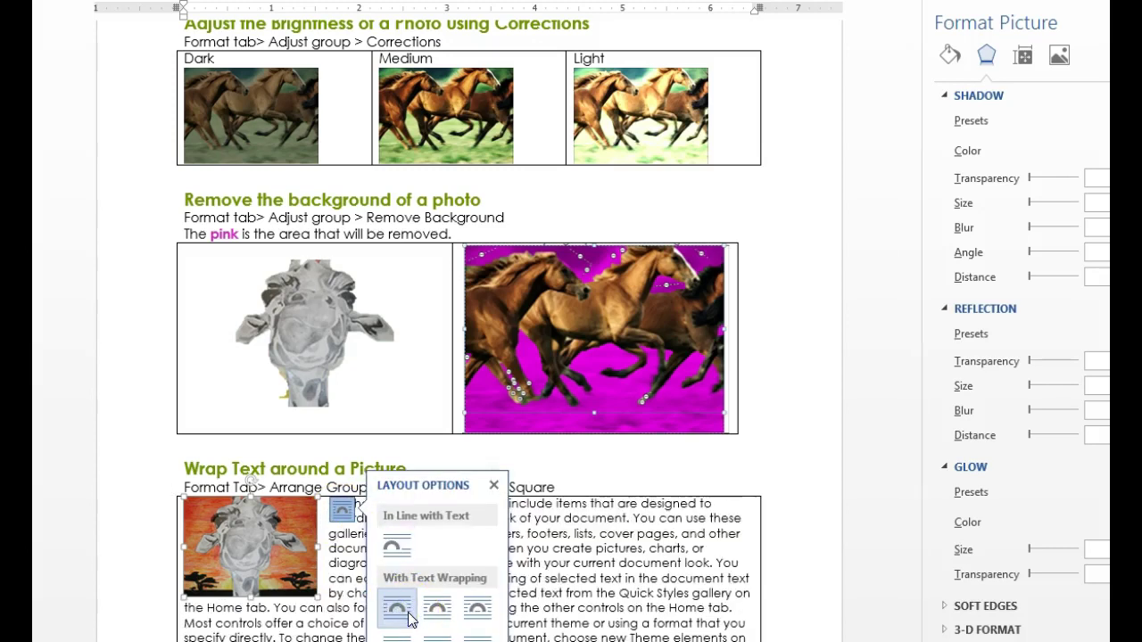
left_click(233, 525)
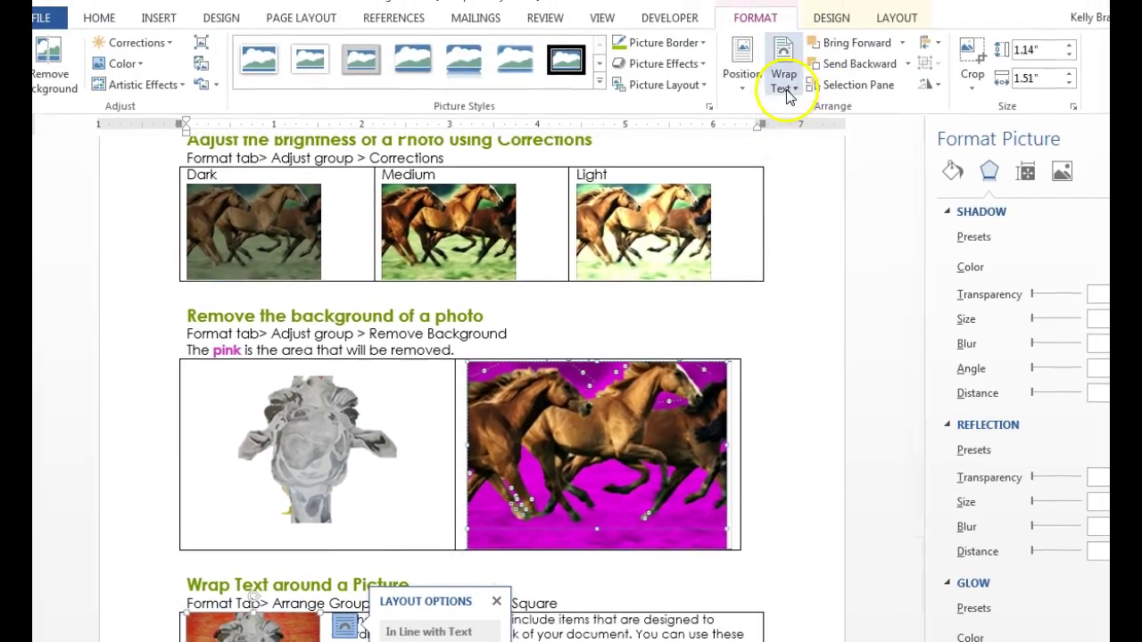
left_click(785, 89)
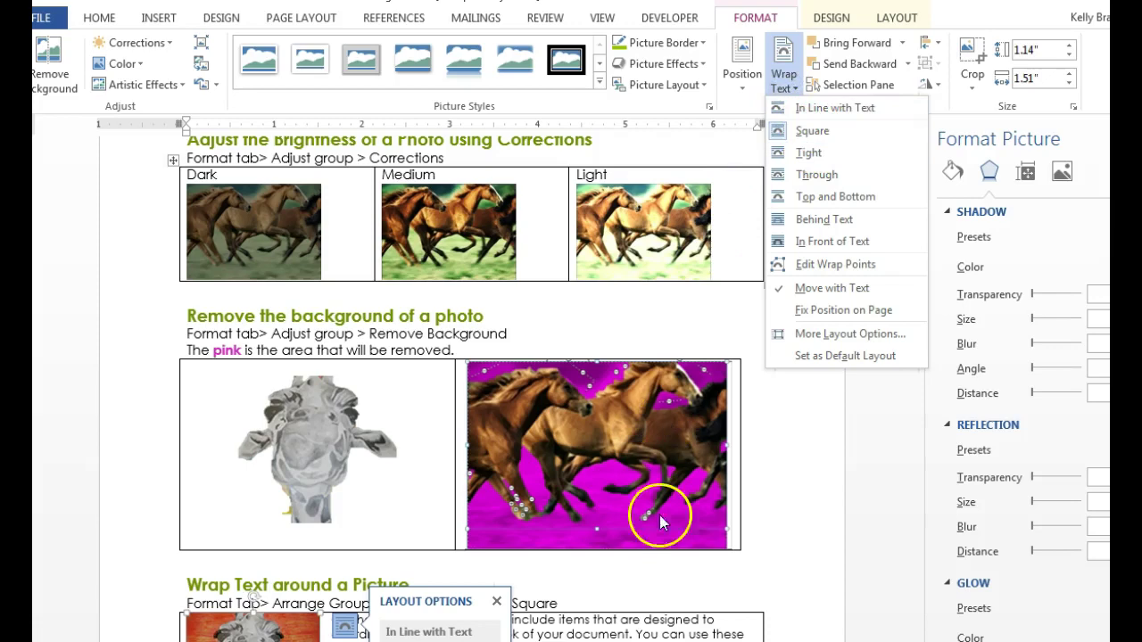
scroll(615, 594, "down", 5)
scroll(566, 574, "down", 2)
scroll(580, 499, "up", 3)
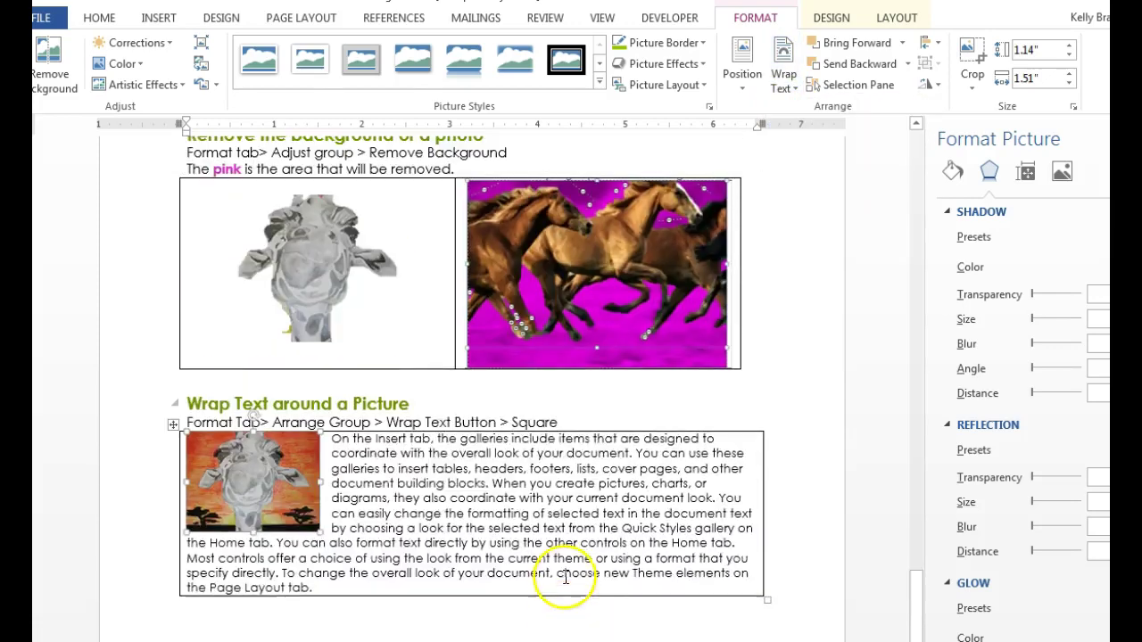